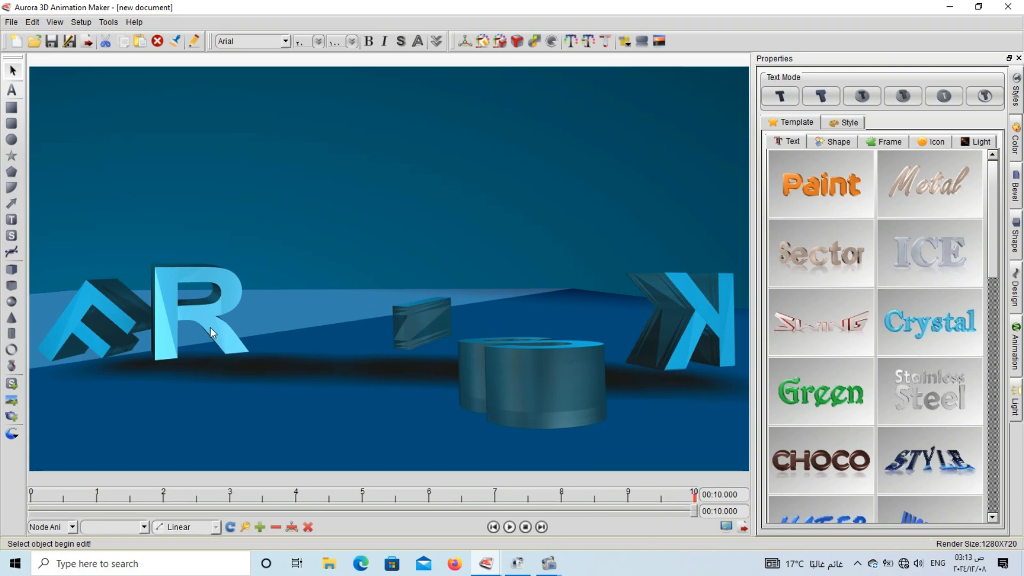
Step: At the 10-second mark, raise all five 3D letters from the floor into a row above it
click(108, 327)
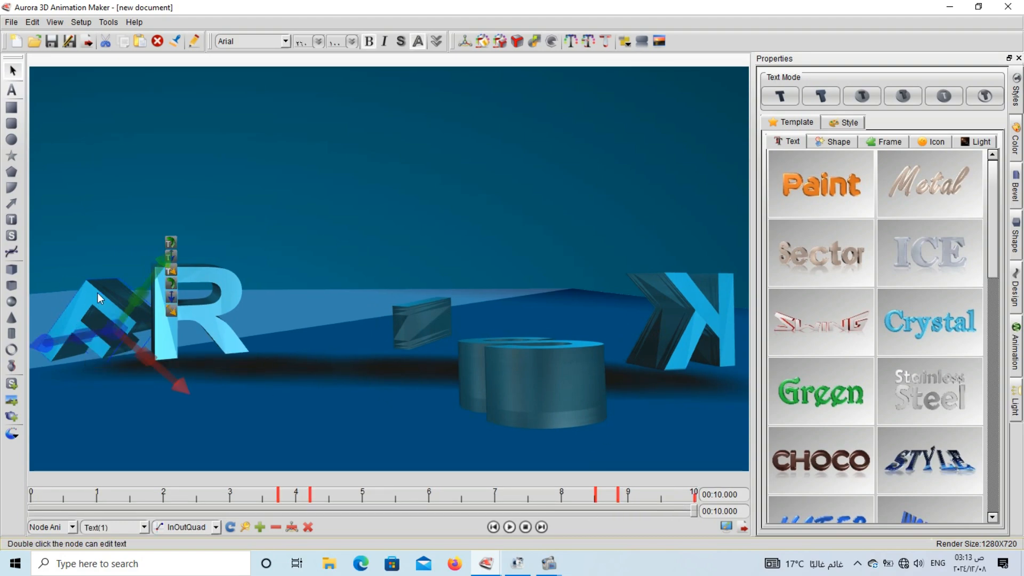
drag(162, 261, 139, 181)
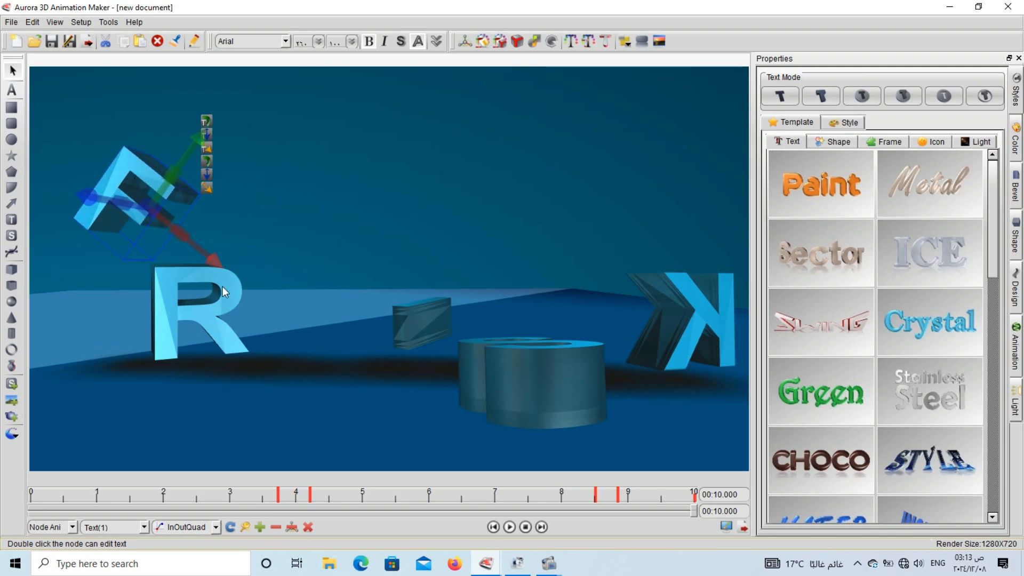
drag(222, 287, 282, 187)
drag(400, 303, 386, 202)
drag(549, 362, 560, 210)
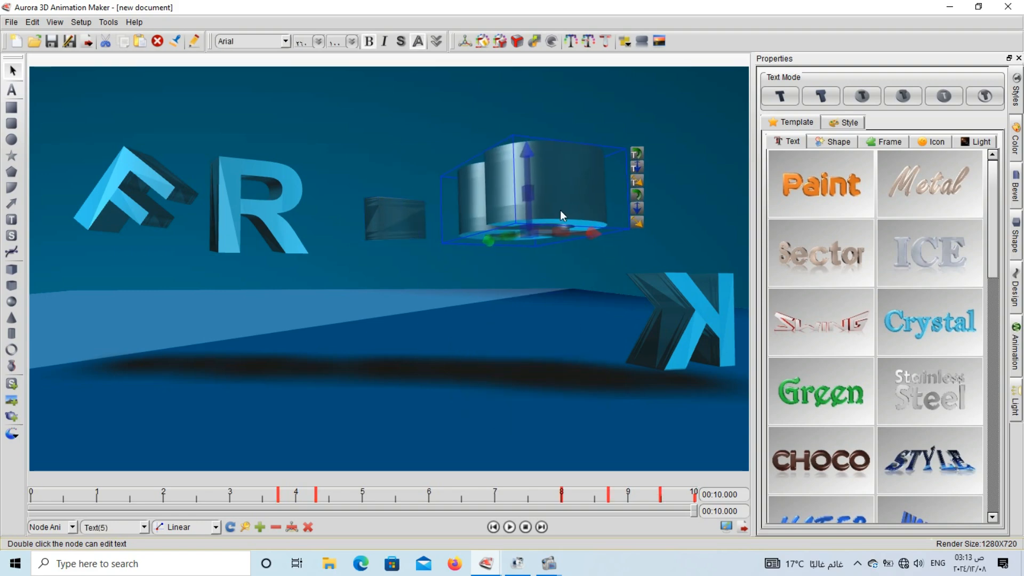
drag(696, 318, 691, 202)
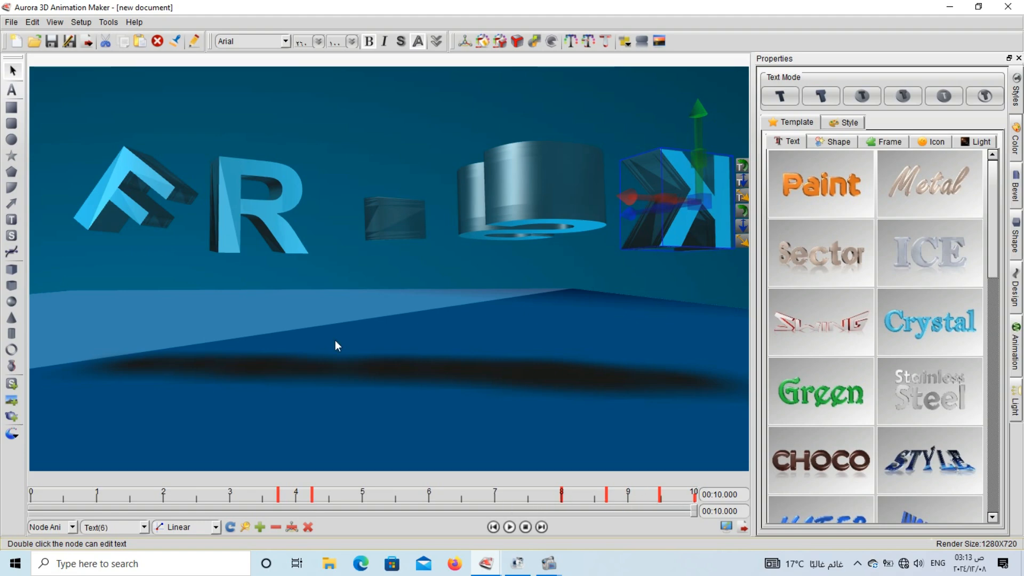
Step: Add a keyframe at 10 seconds to each of the five letters and preview the animation
click(145, 209)
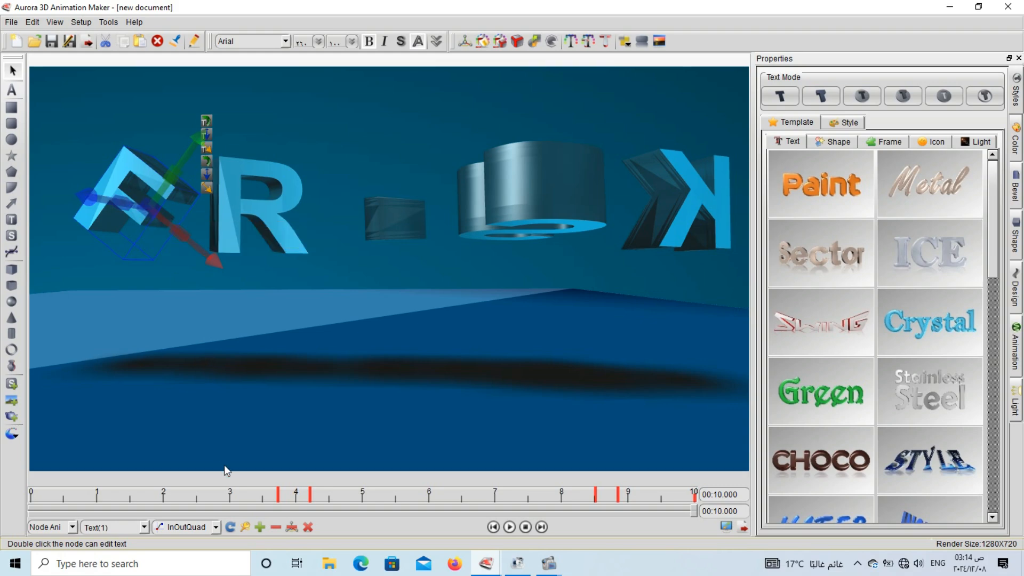
click(259, 527)
click(271, 207)
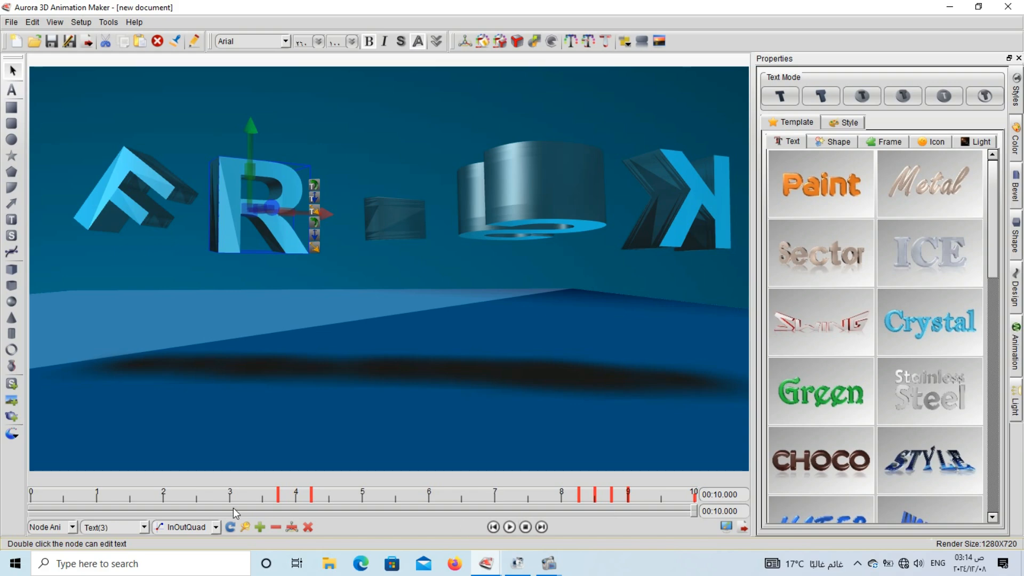
click(259, 527)
click(415, 238)
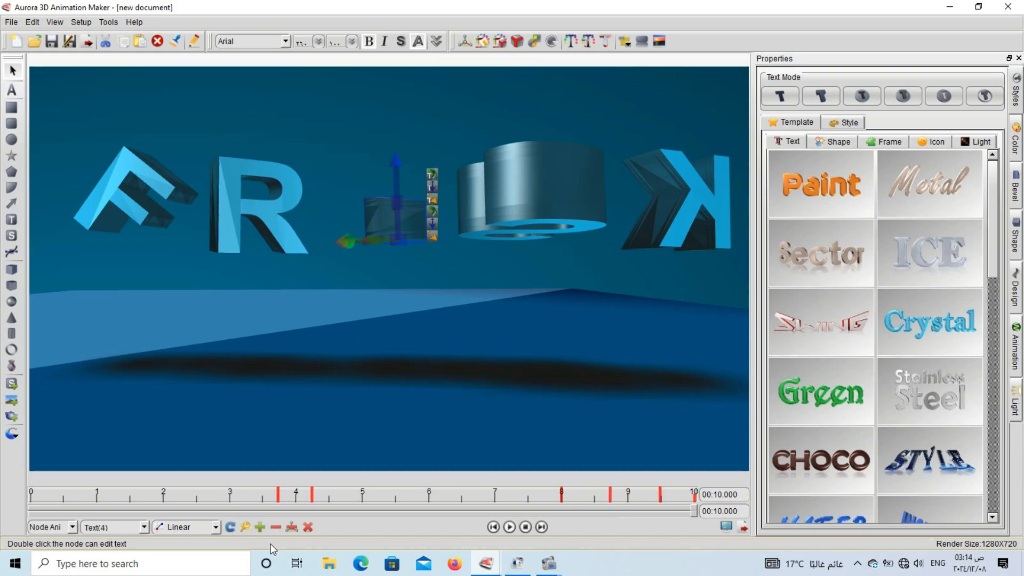
click(260, 527)
click(502, 179)
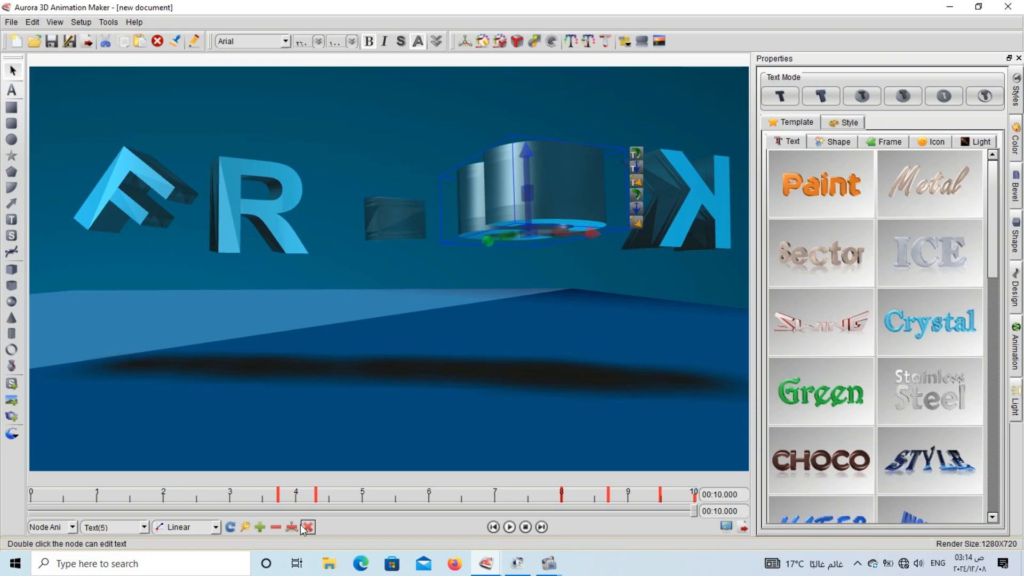
click(260, 527)
click(683, 203)
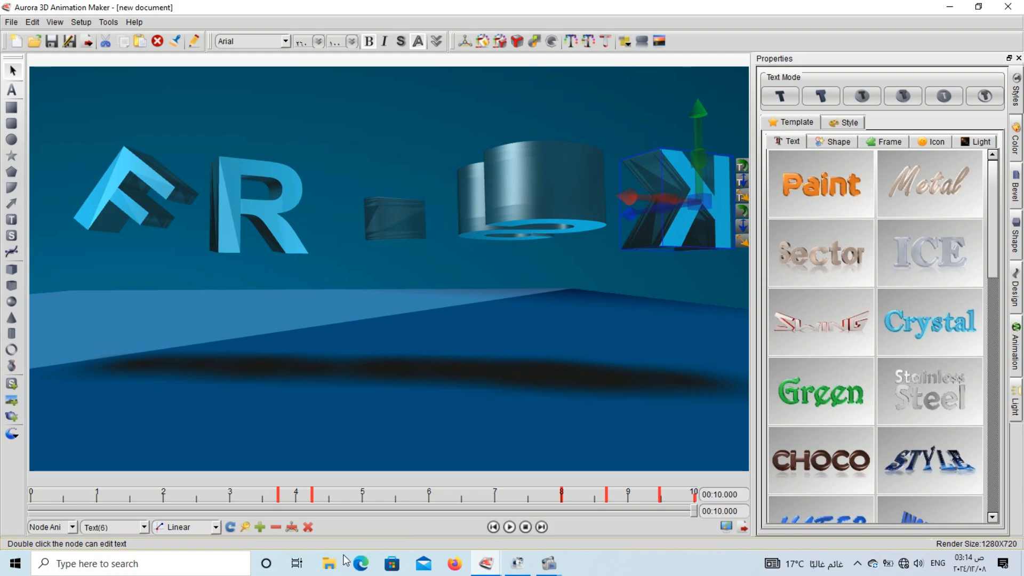
click(260, 527)
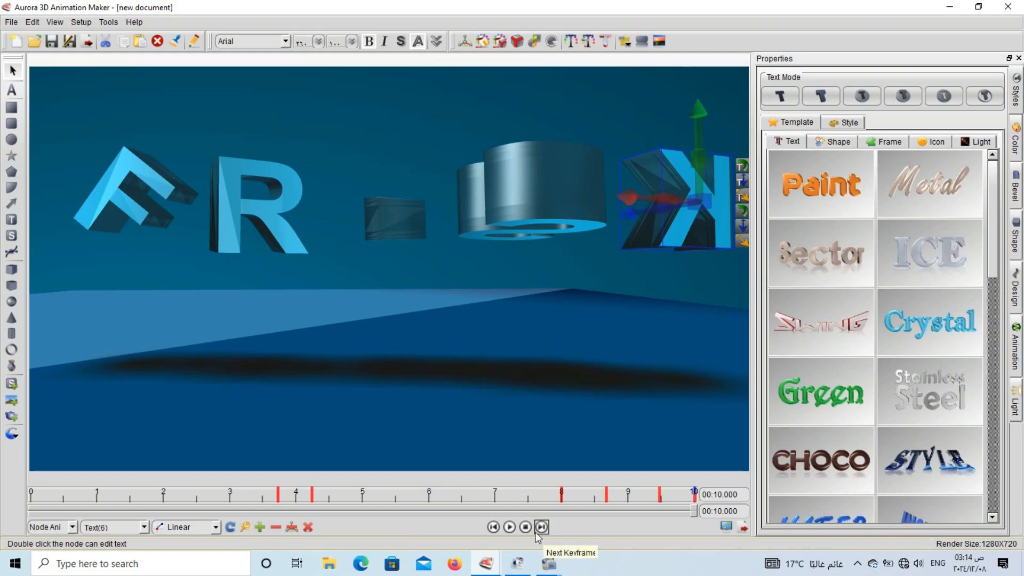
click(509, 527)
click(526, 529)
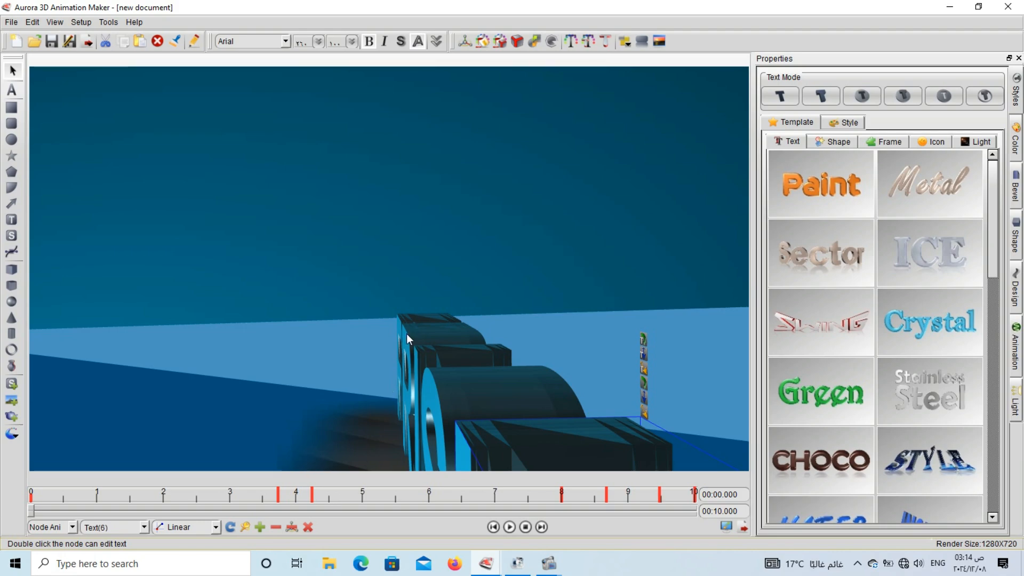
Step: At 0 seconds, move the S up into the background above the other letters and add a keyframe for it
click(418, 341)
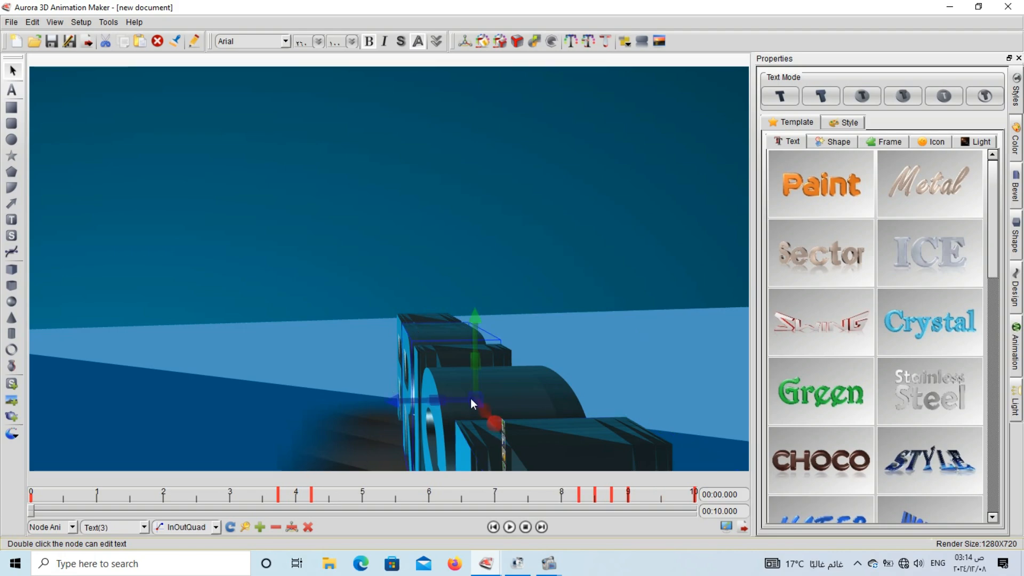
click(544, 401)
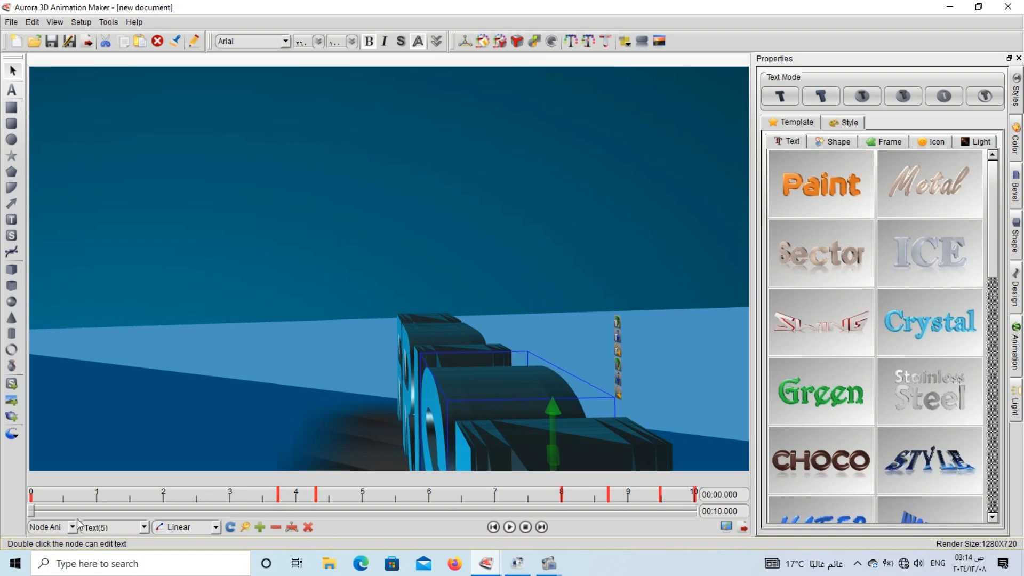
key(Delete)
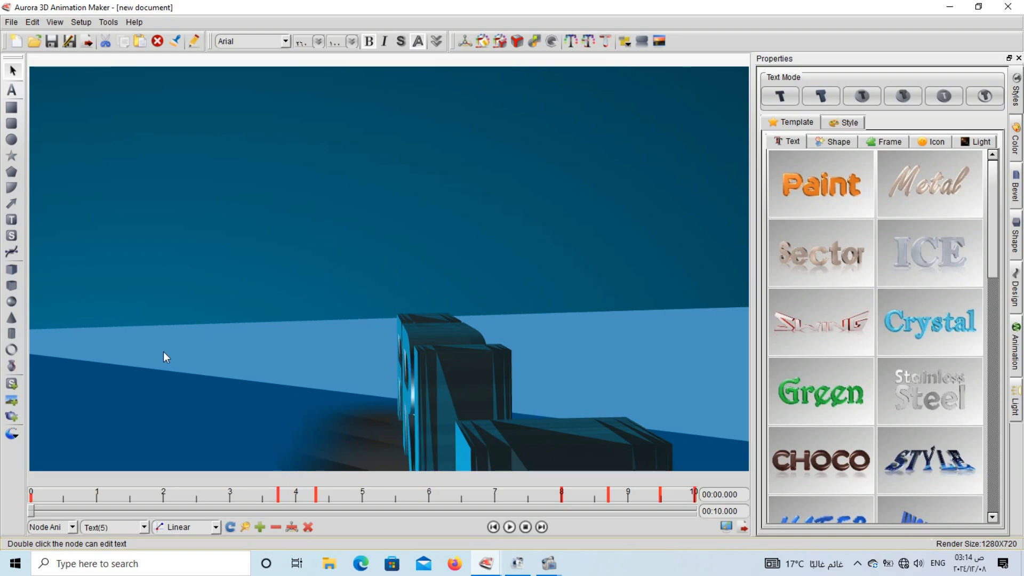
click(423, 340)
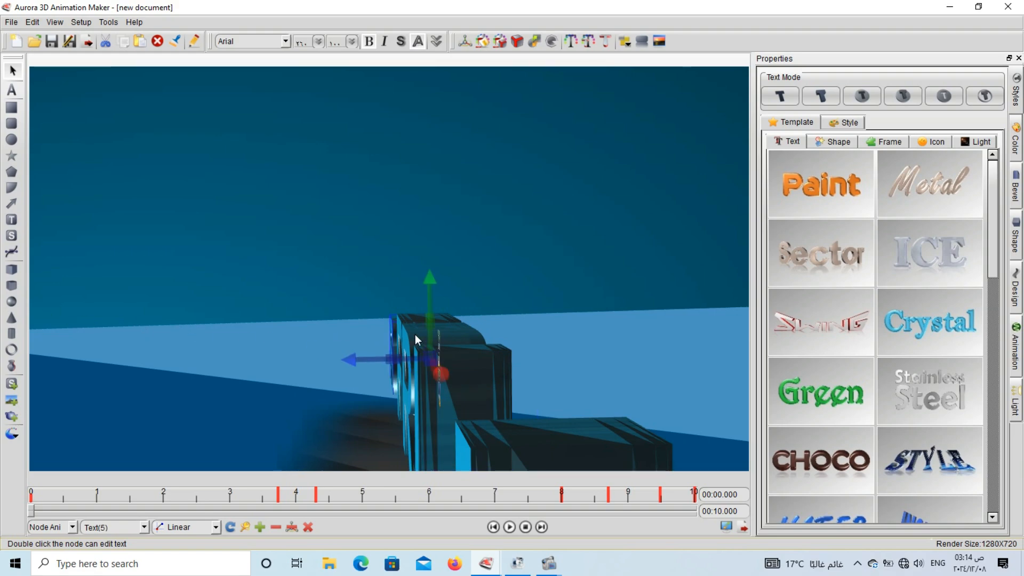
drag(395, 324, 504, 125)
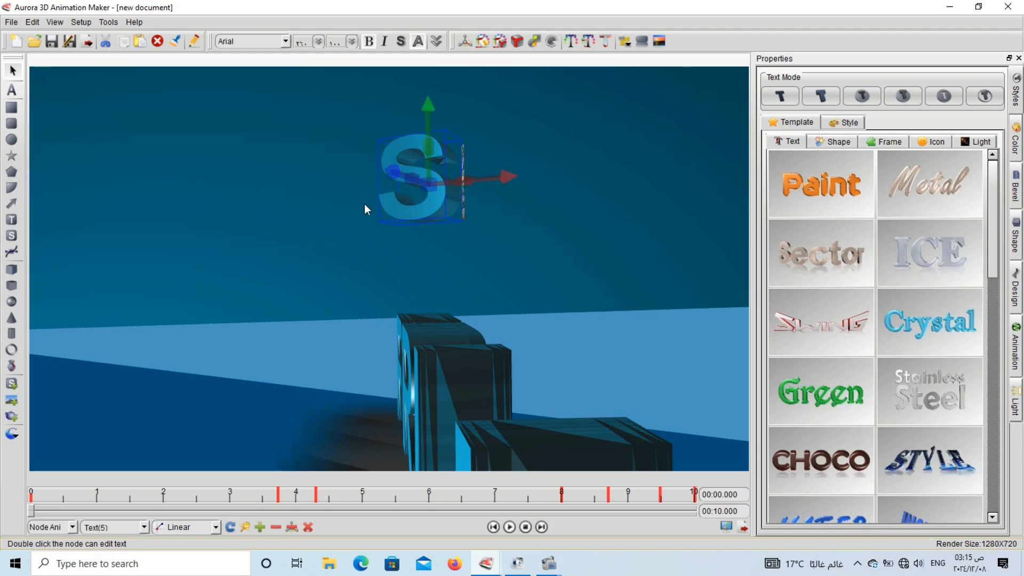
key(Delete)
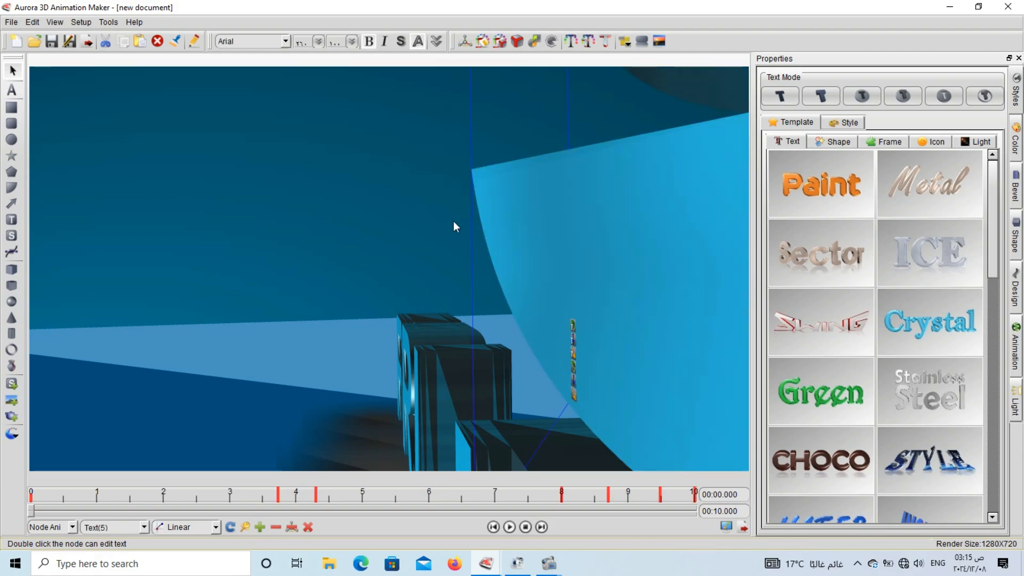
key(ctrl+z)
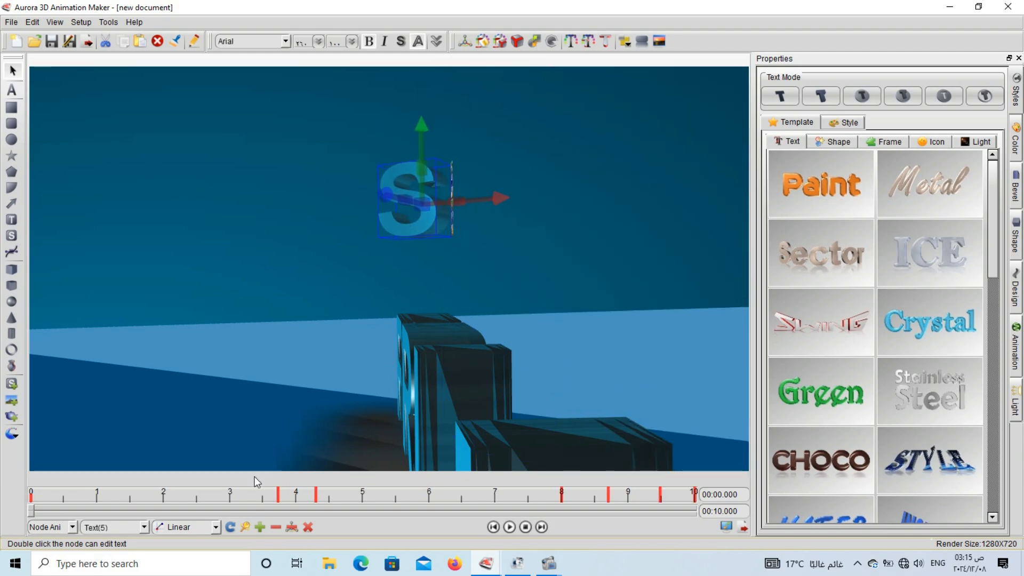
click(259, 528)
Step: Place the R above the S, turned to face the view, keyframe it at 0 seconds and preview the animation
click(422, 341)
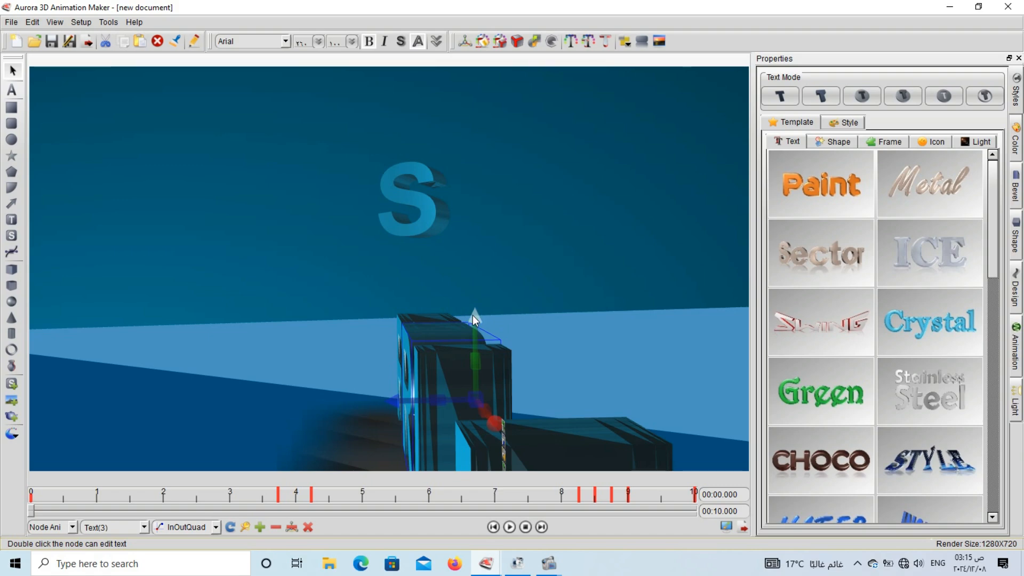
drag(473, 315, 315, 243)
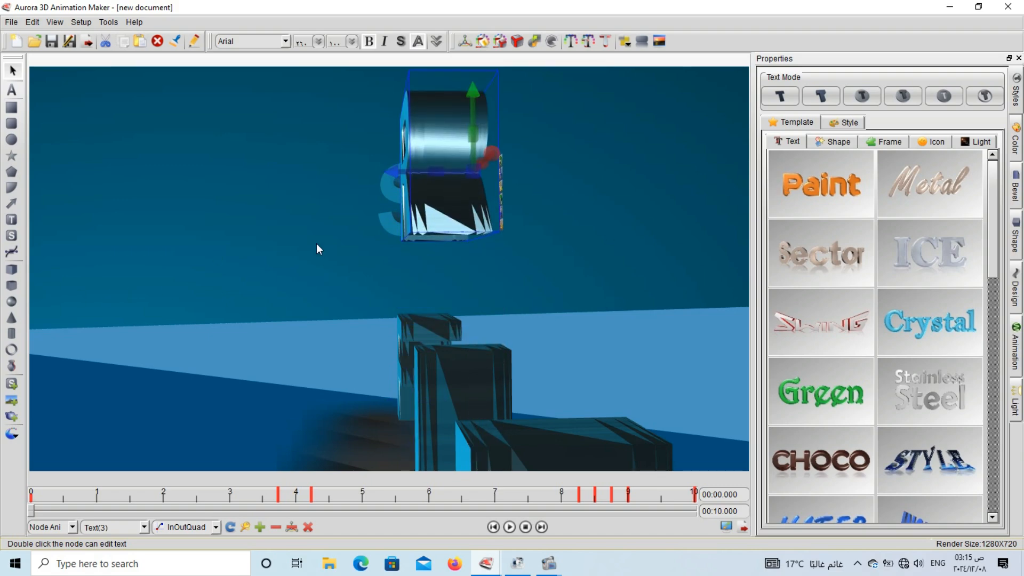
drag(471, 110, 408, 135)
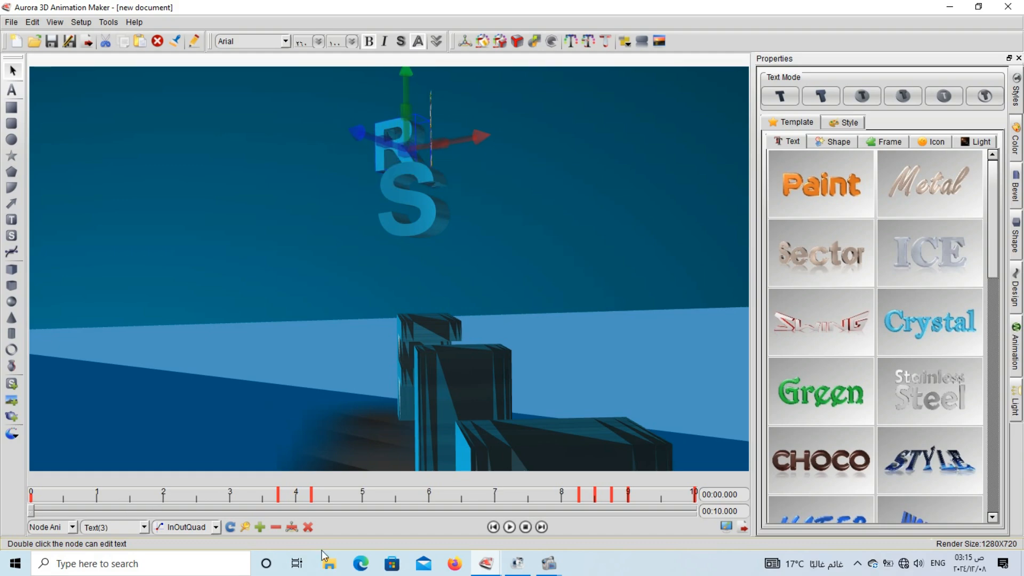
click(261, 528)
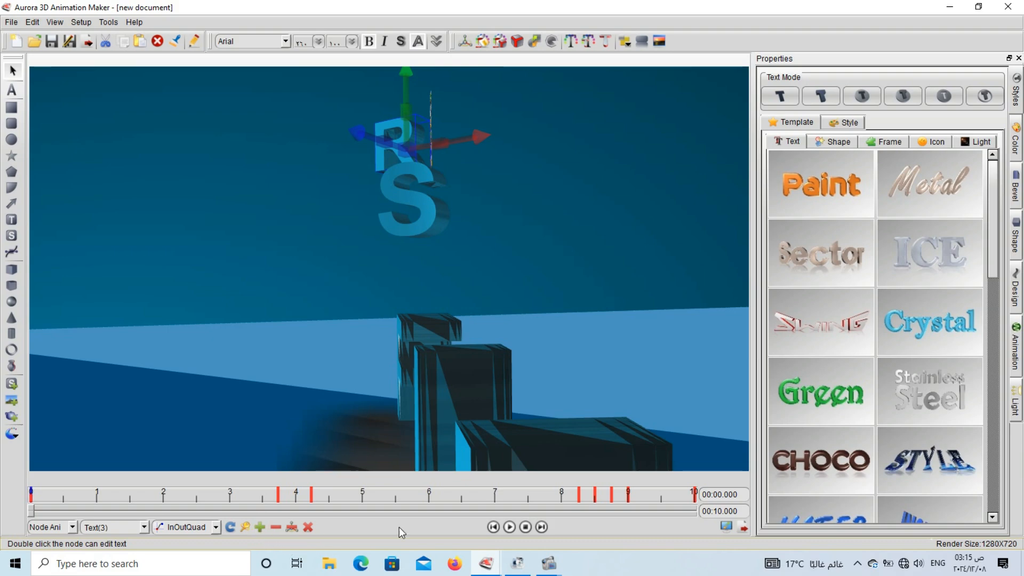
click(509, 526)
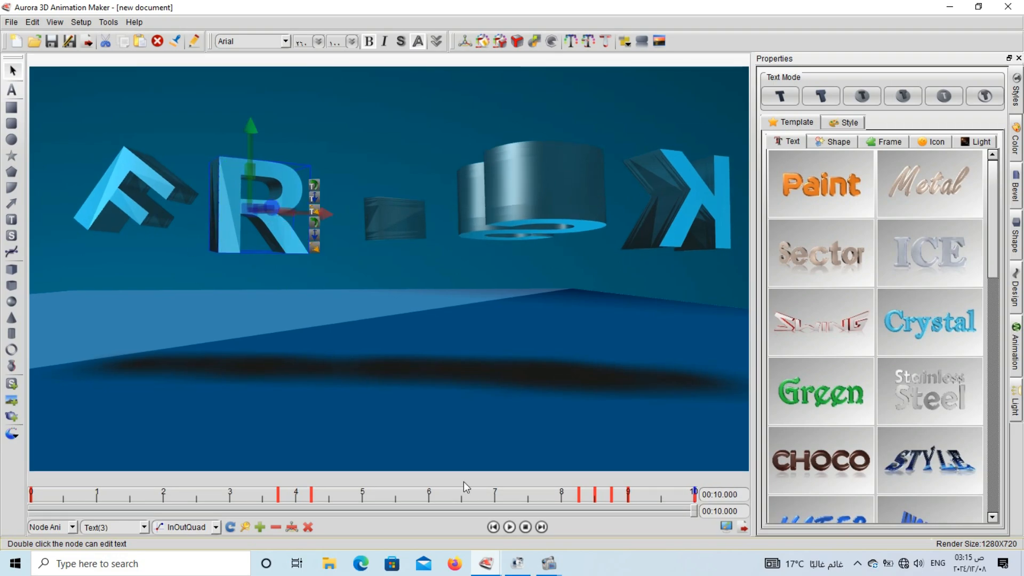
click(525, 527)
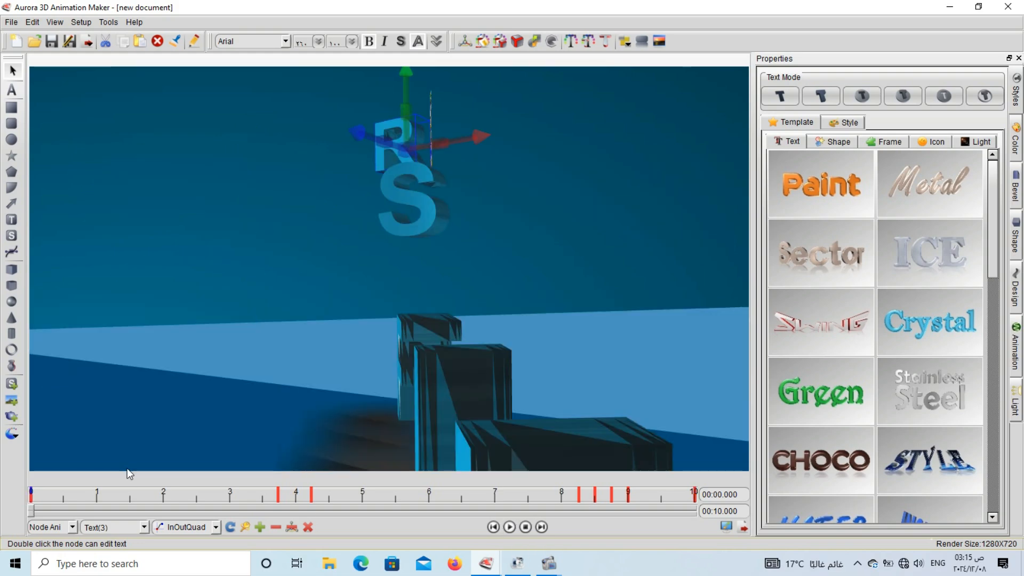
Step: At 0 seconds, raise the F and the middle letter from the floor up to the height of the R and S
click(417, 331)
drag(455, 290, 3, 296)
click(457, 353)
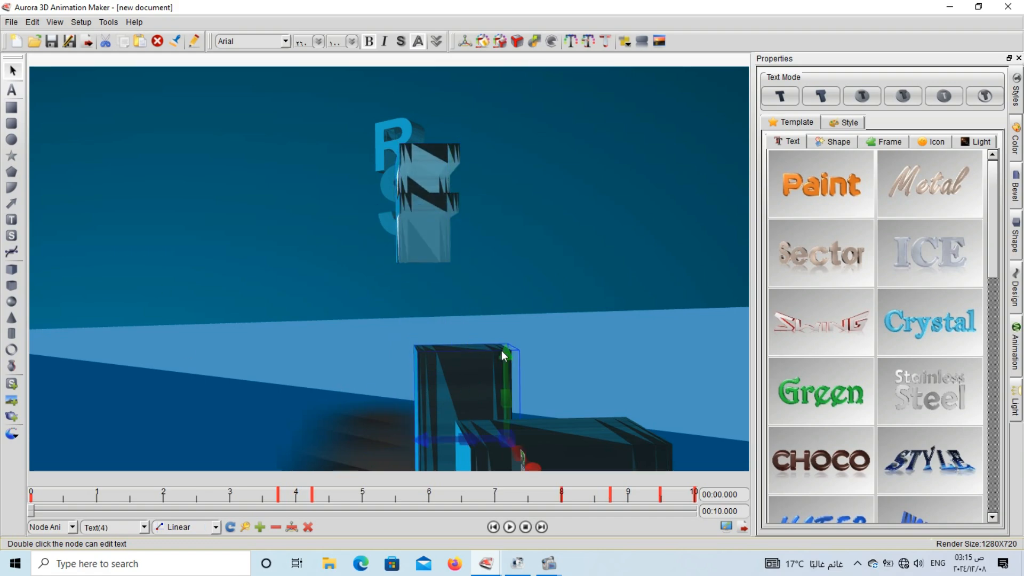
drag(501, 350, 72, 347)
Step: Raise the K to a Y position of 23.60 and move it back to an X position of about -19.28
click(465, 462)
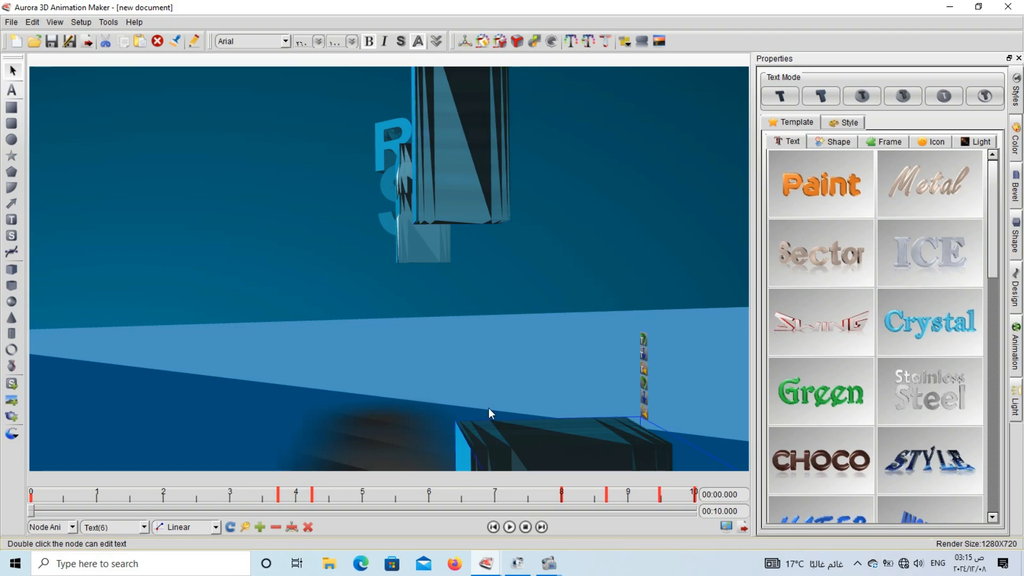
key(Delete)
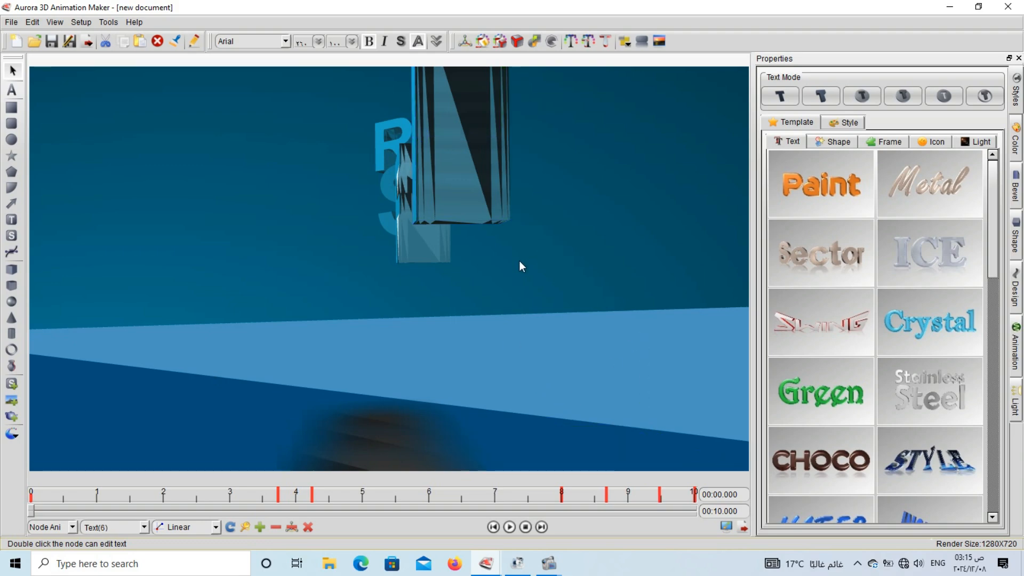
click(1015, 235)
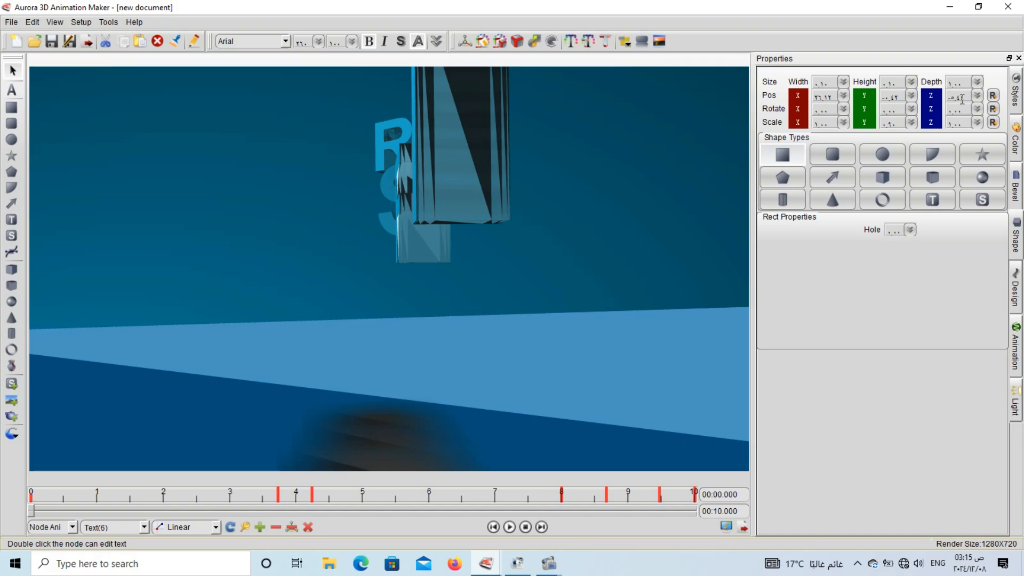
click(911, 96)
drag(909, 132, 645, 221)
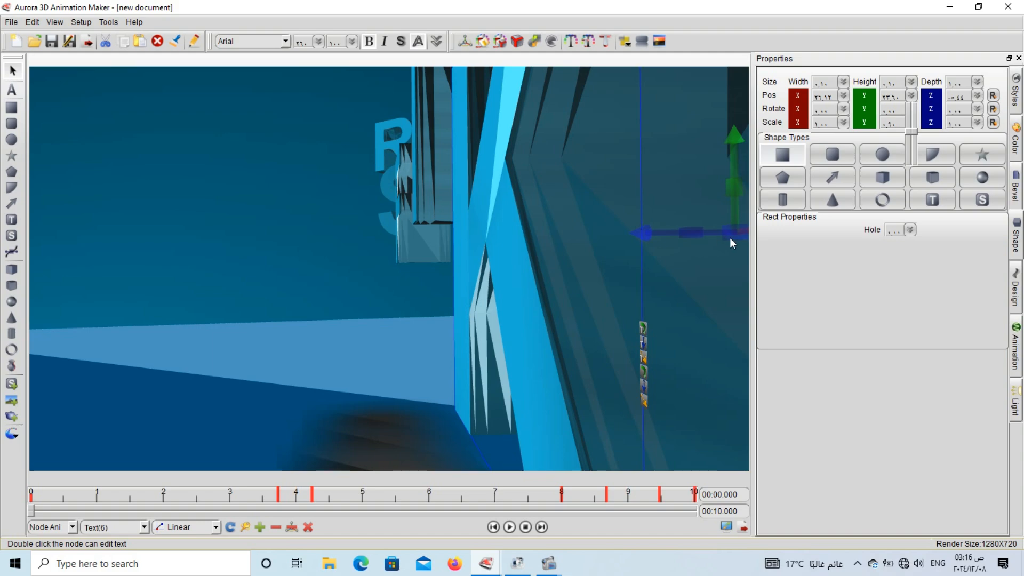
drag(731, 238, 439, 237)
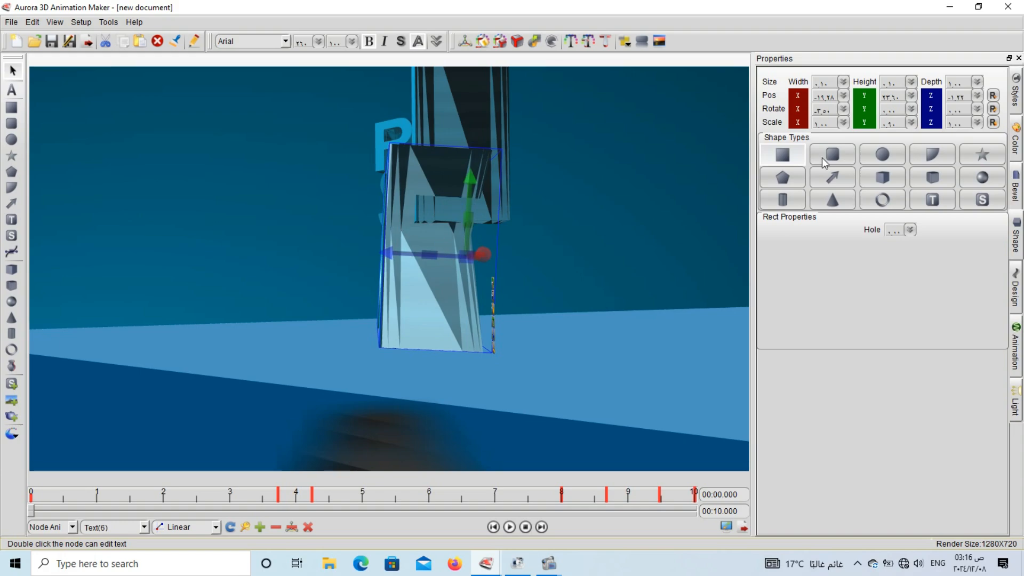
Step: Rotate the K to about 60.66 on Y and position it at about -70.79 on X and 3.37 on Z
click(910, 108)
drag(907, 145, 909, 142)
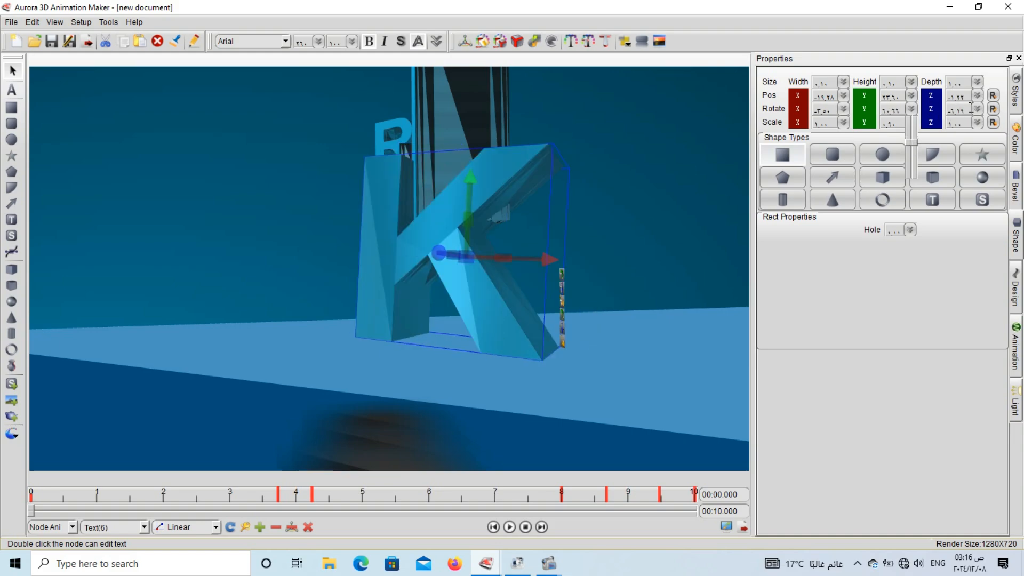
click(977, 95)
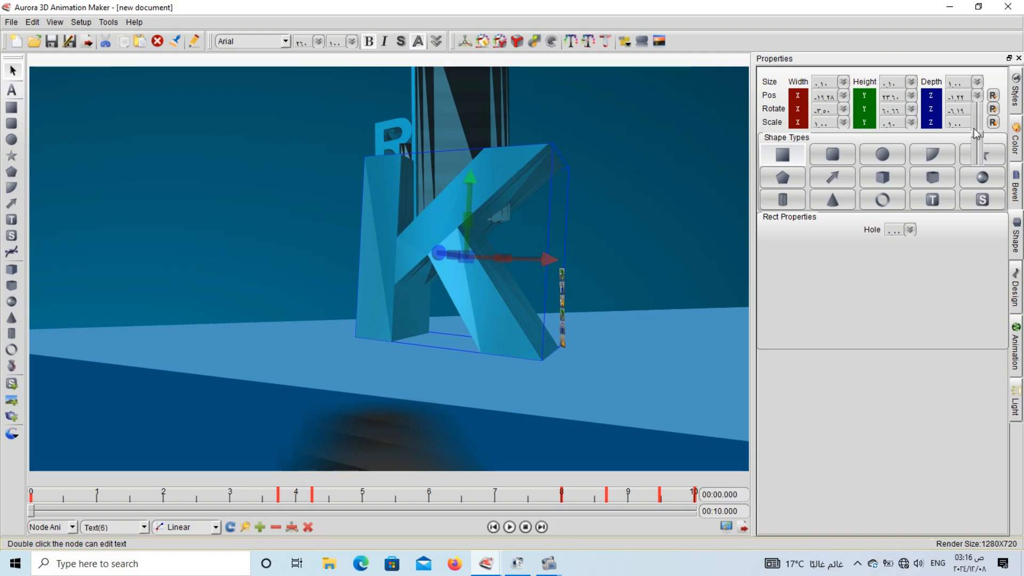
drag(975, 134, 977, 136)
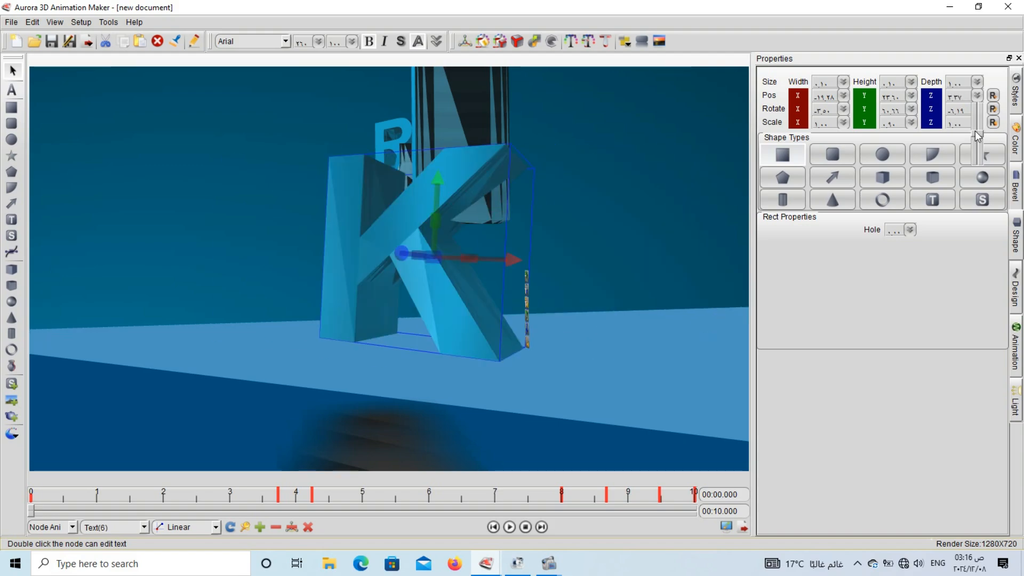
click(843, 95)
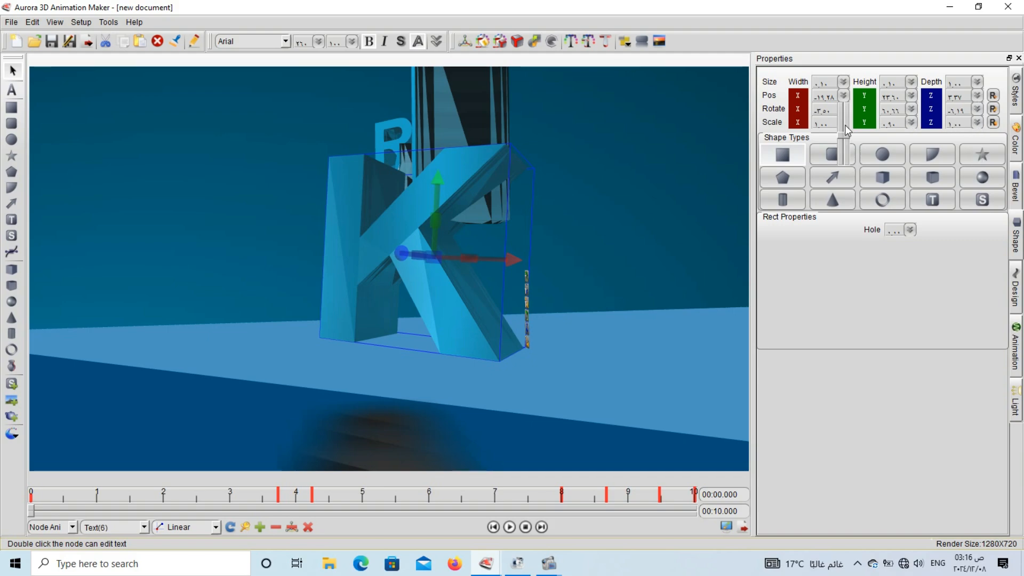
drag(843, 132, 842, 136)
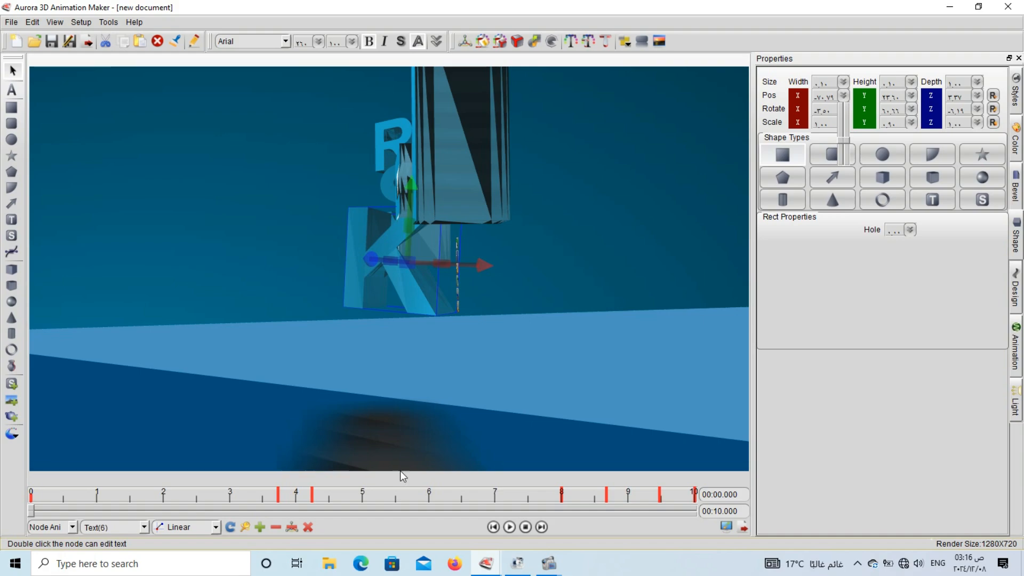
Step: Add a keyframe for the K at 0 seconds and preview the animation, replaying it from the keyframe at about 3.7 seconds
click(259, 527)
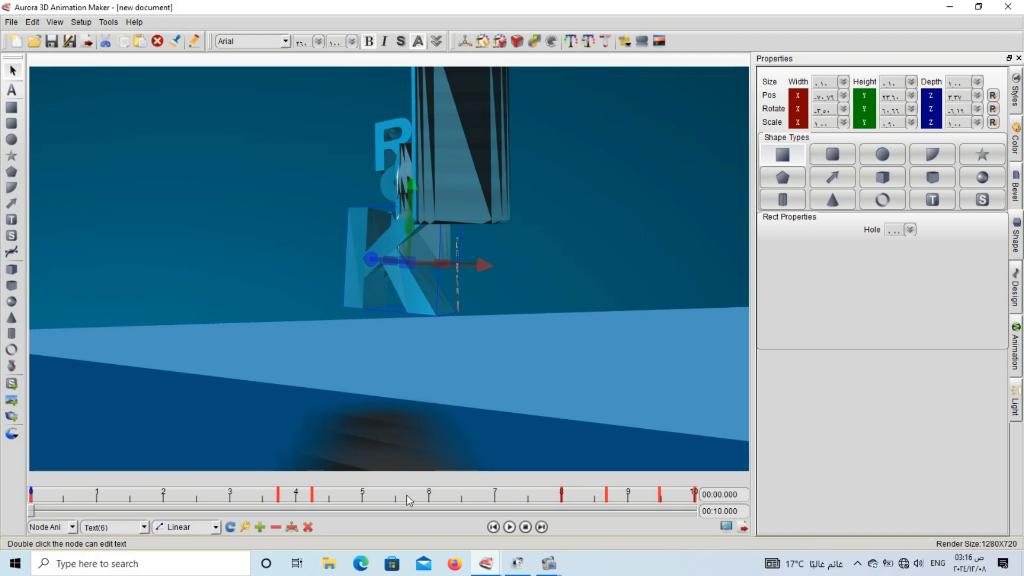
click(510, 527)
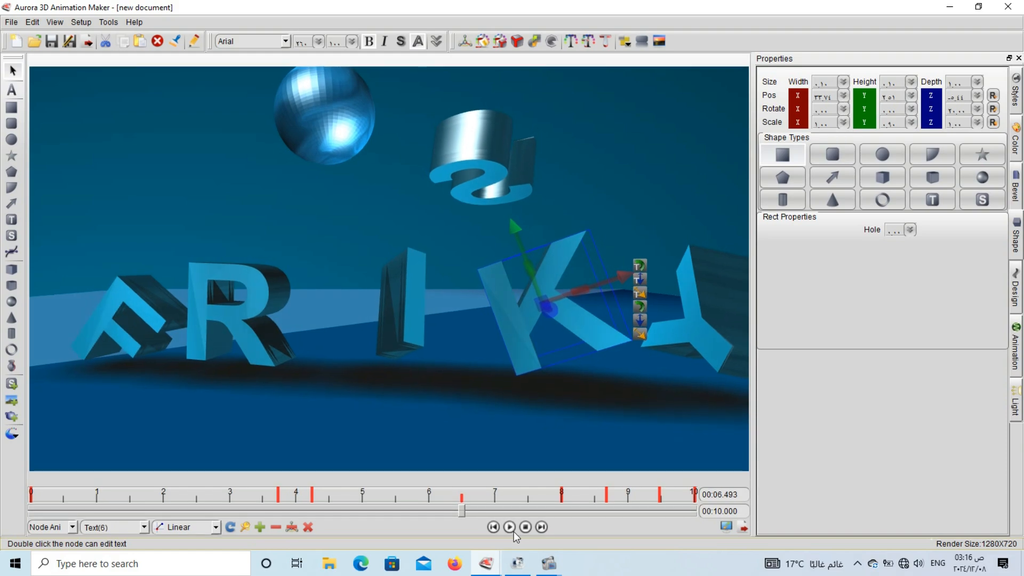
click(511, 528)
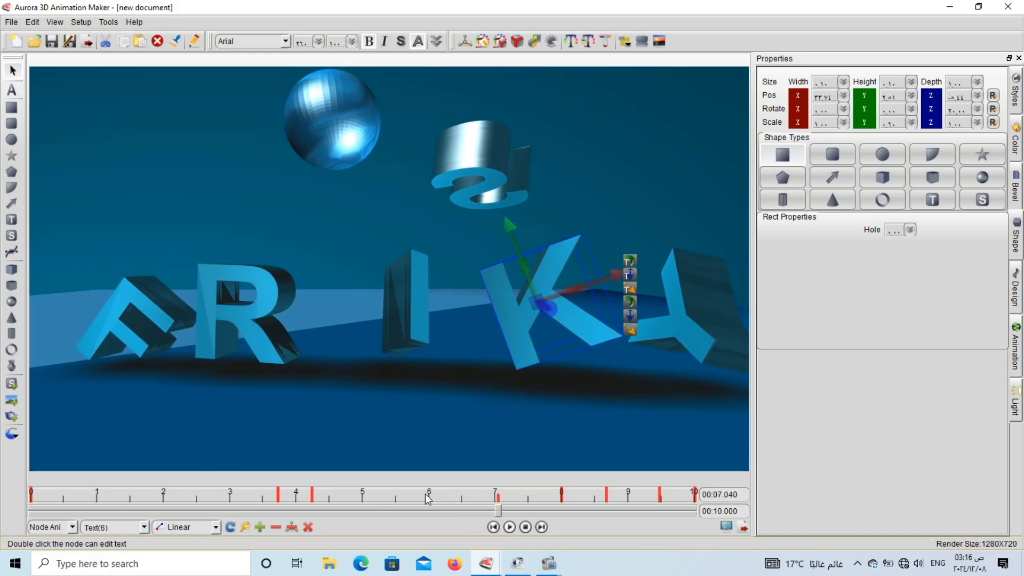
click(278, 495)
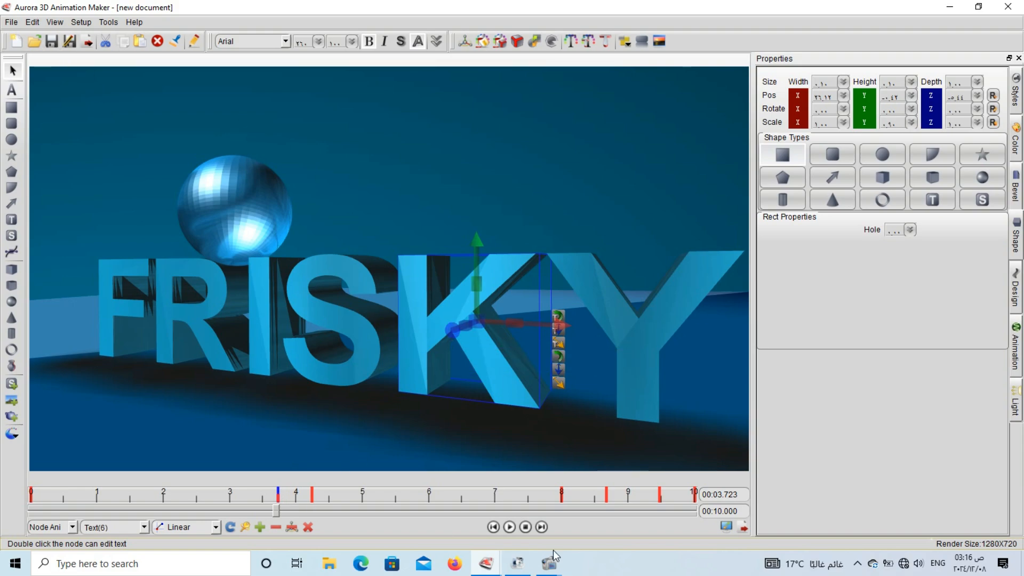
click(508, 533)
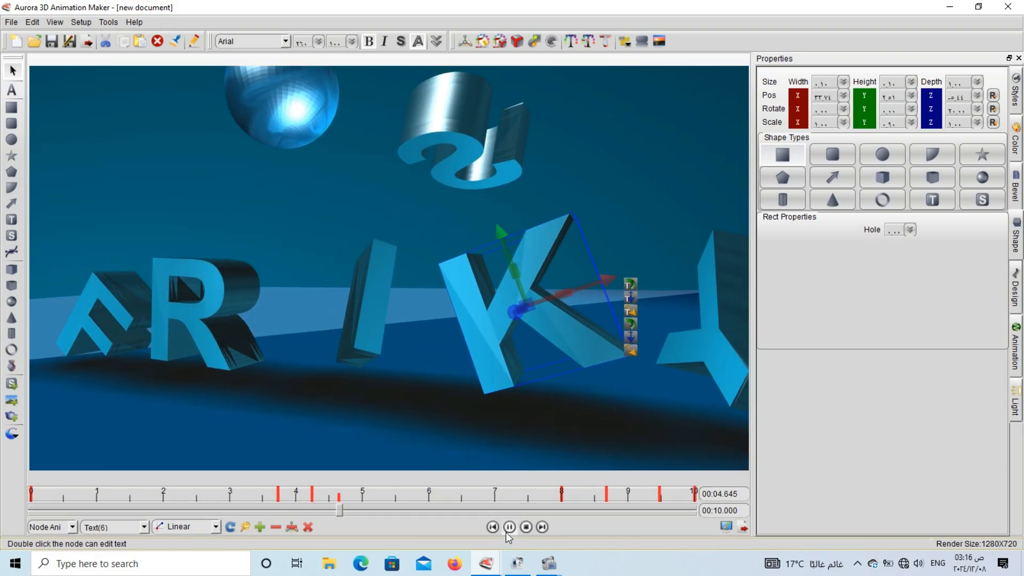
Step: Delete the K's keyframe at 4.239 seconds and replay the animation, pausing at 1.425 seconds
click(313, 495)
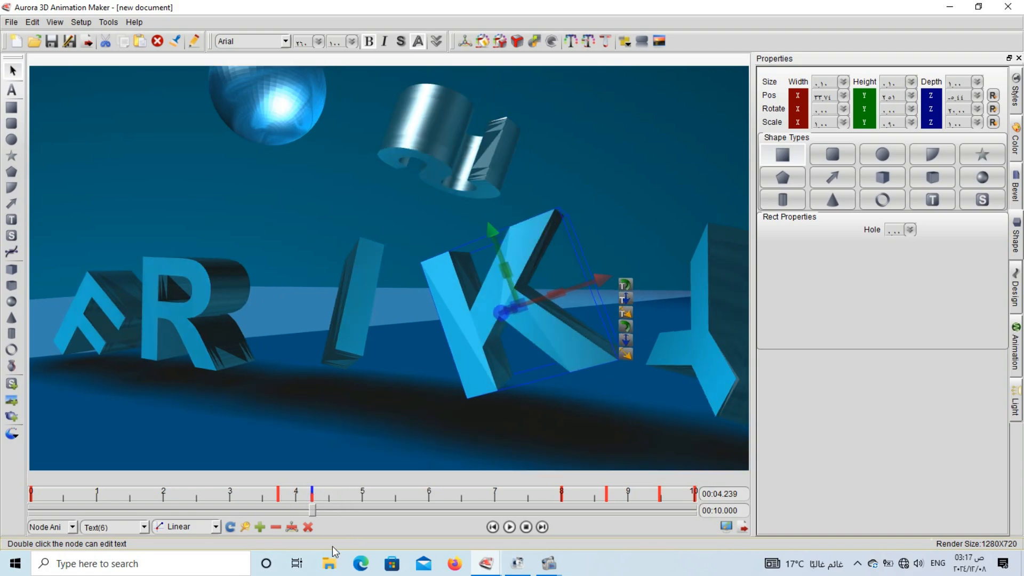
click(279, 529)
click(211, 505)
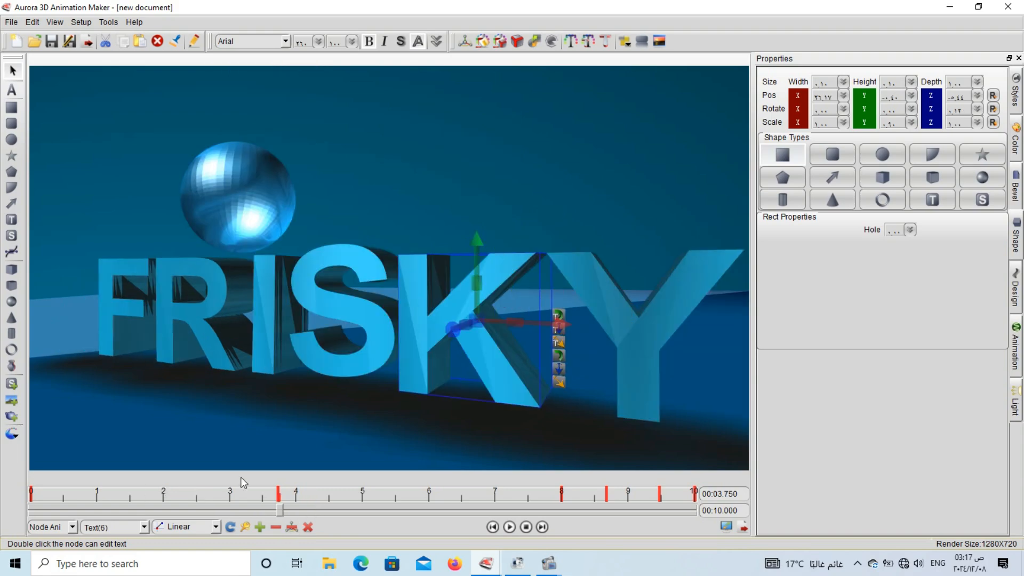
click(509, 527)
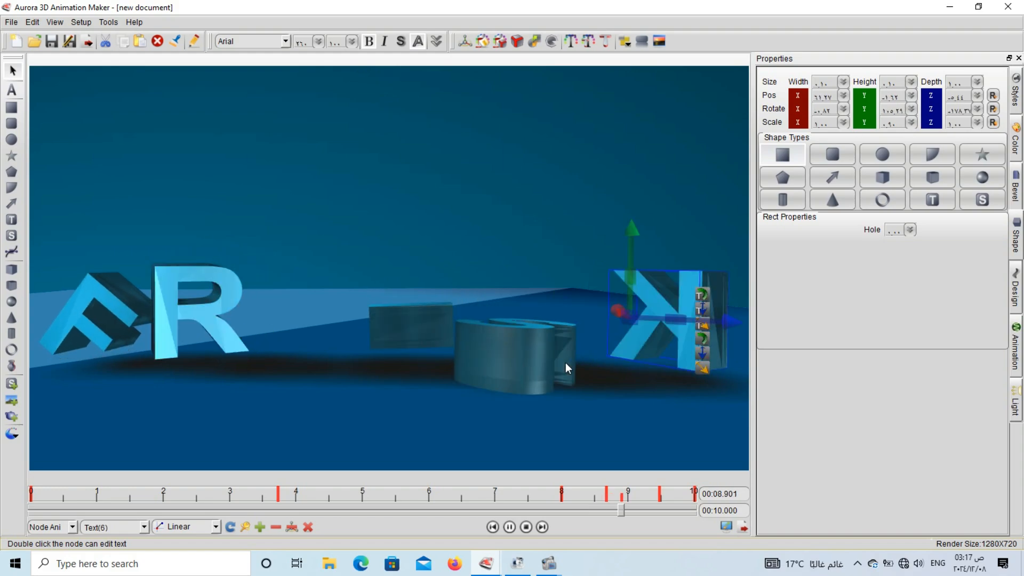
click(508, 528)
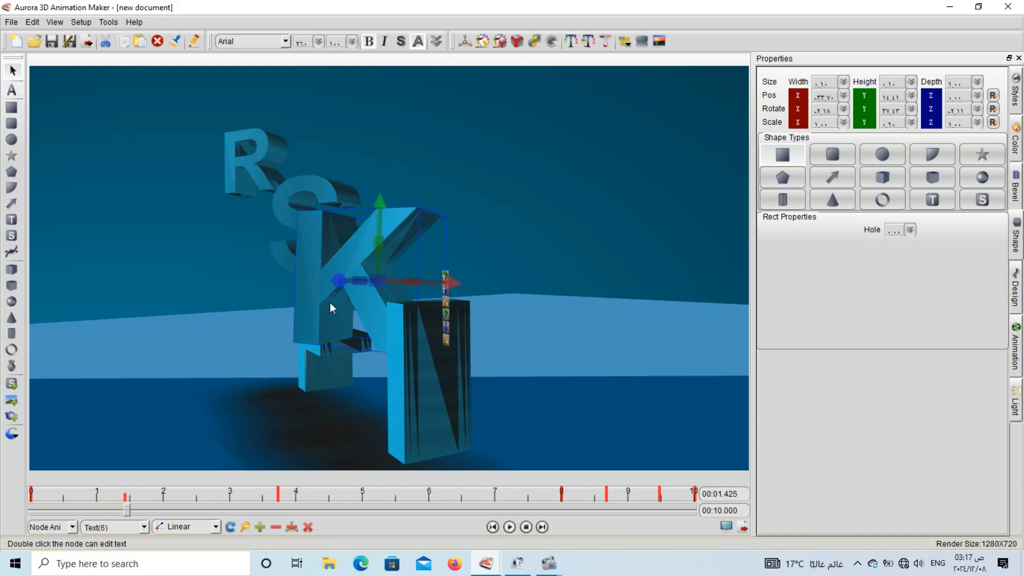
Step: Set the K's shape colour to teal
click(1021, 144)
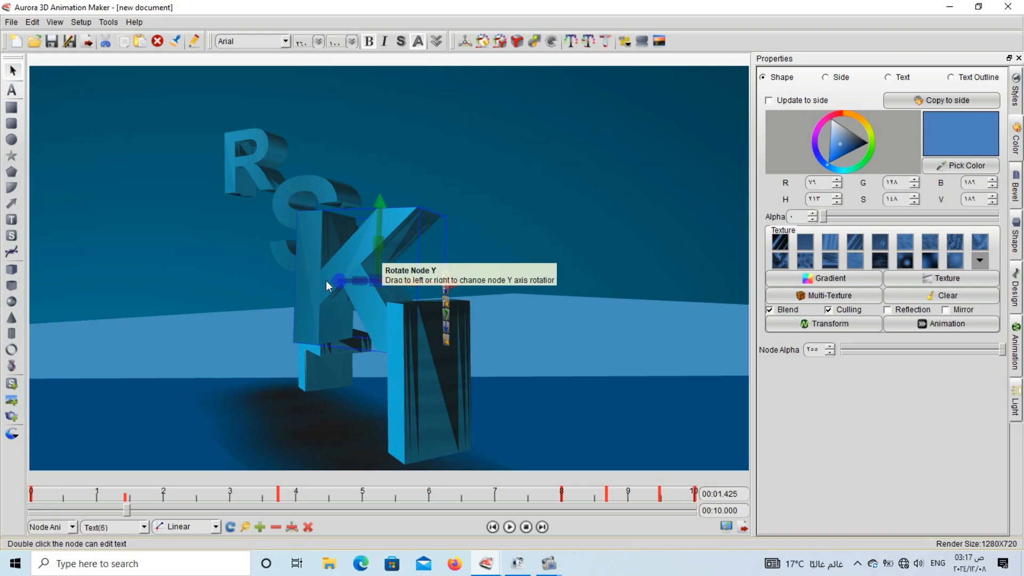
click(843, 159)
click(848, 171)
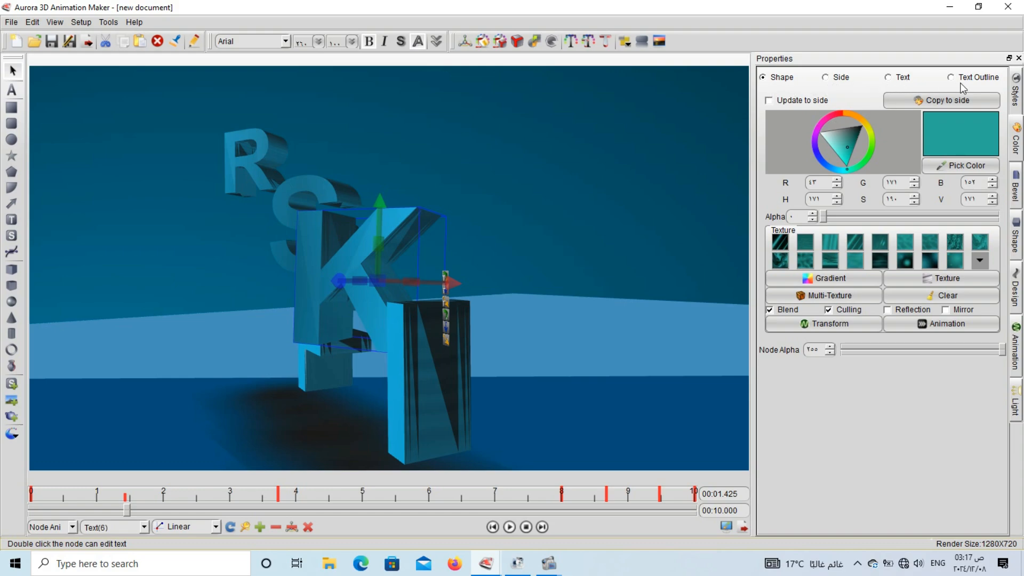
Step: Change the K's text colour to bright green, about R 1, G 207, B 42
click(888, 79)
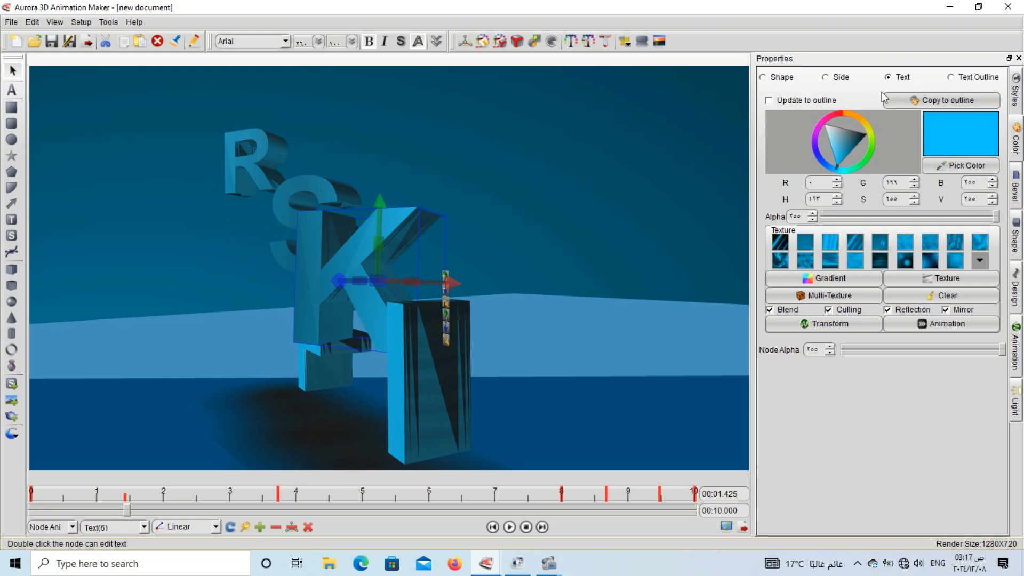
click(846, 153)
click(866, 162)
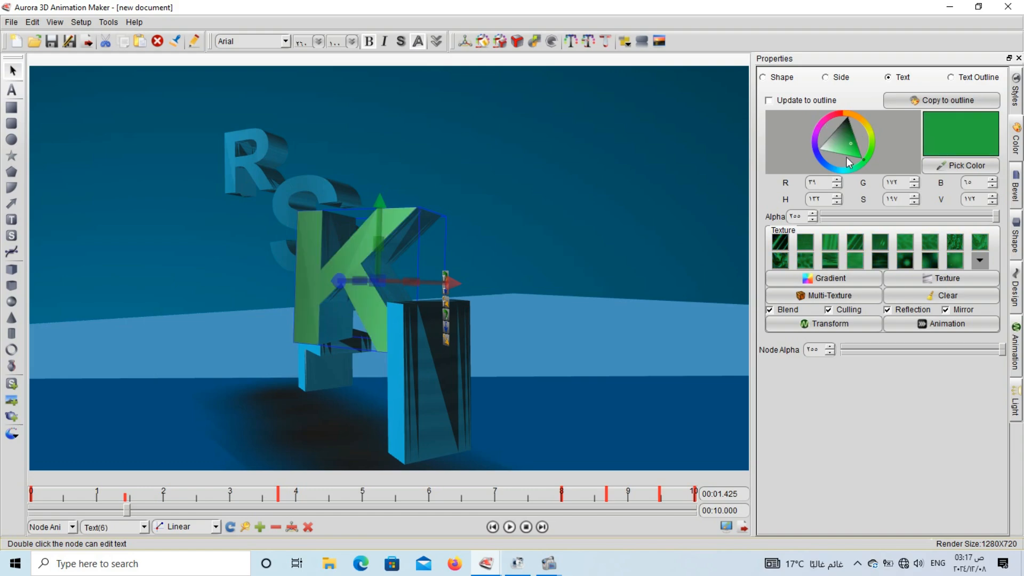
click(852, 150)
click(859, 154)
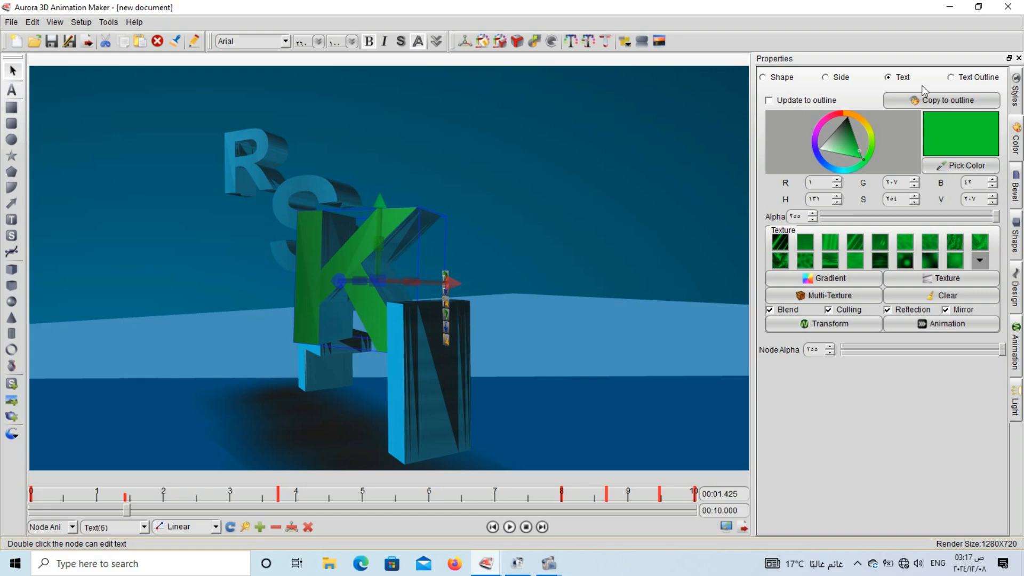
Step: Change the K's text outline colour to a very pale cyan, nearly white
click(978, 77)
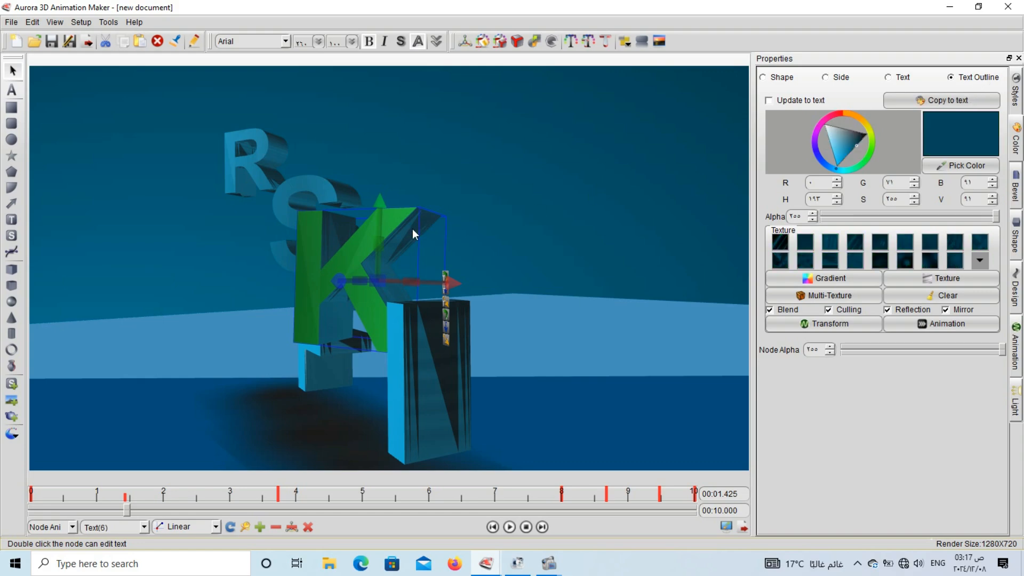
click(843, 150)
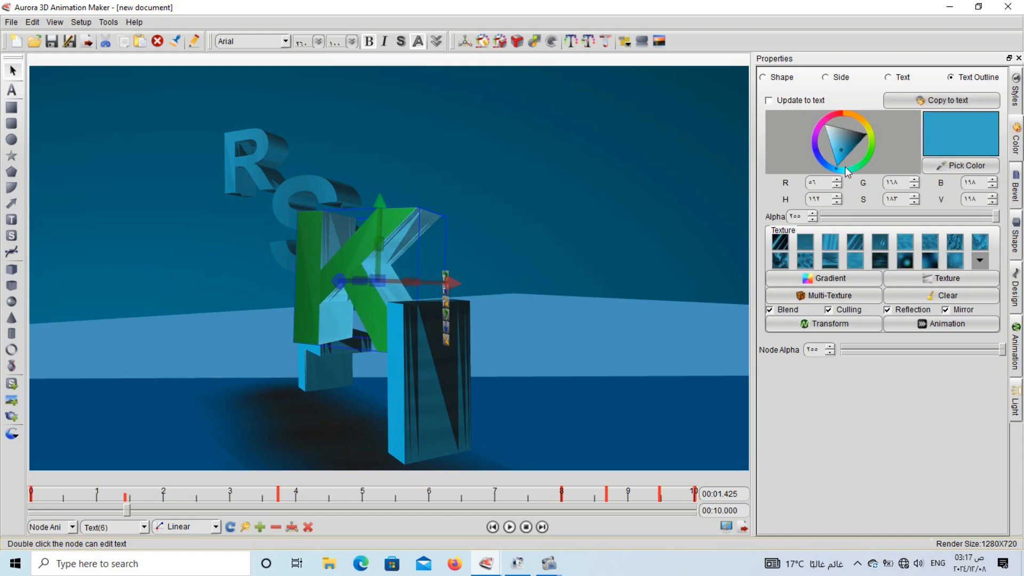
click(845, 168)
click(824, 139)
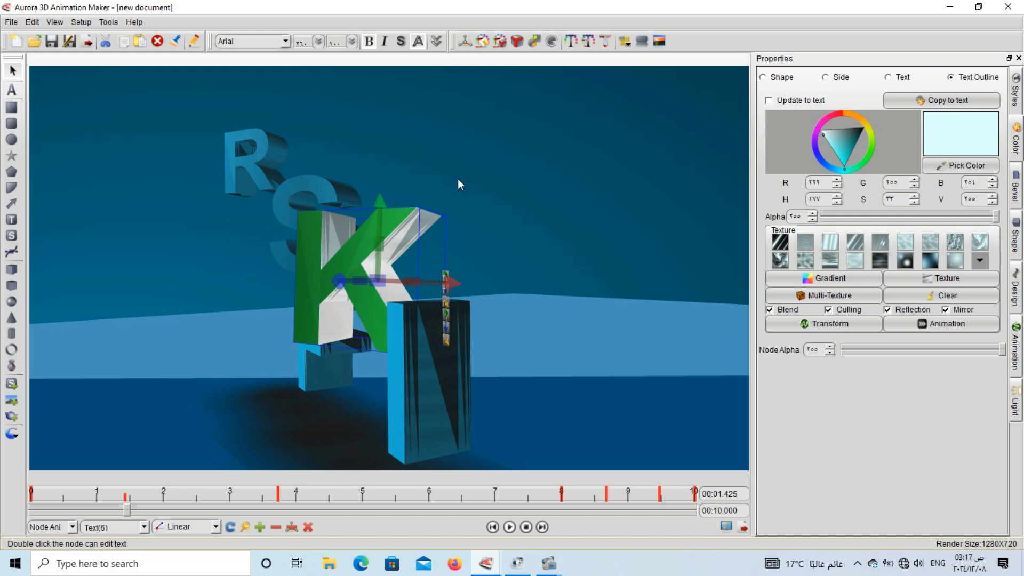
Step: Draw a pentagon in the empty space beside the K, reaching down to just below the horizon
click(163, 178)
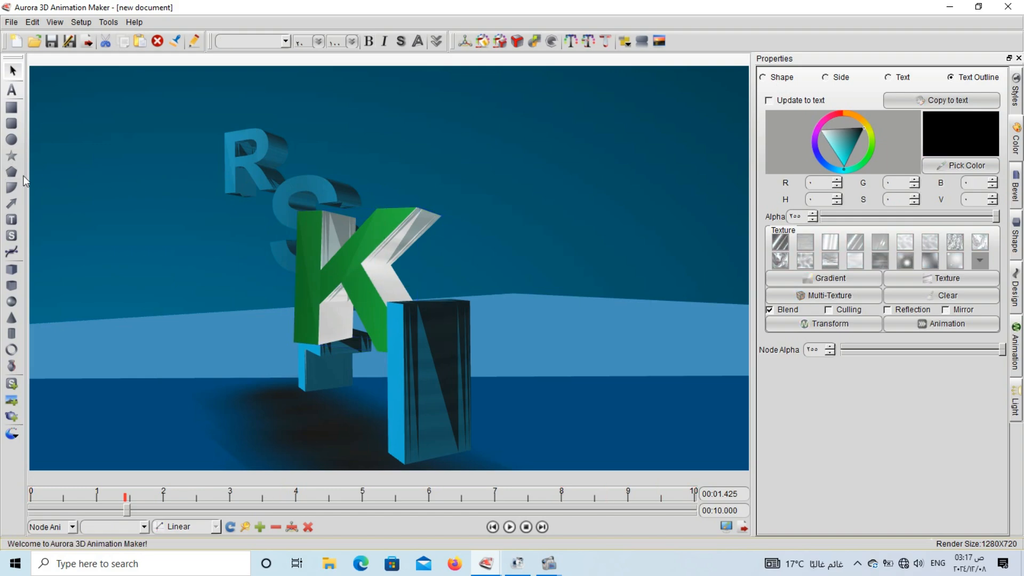
click(12, 171)
drag(475, 154, 655, 321)
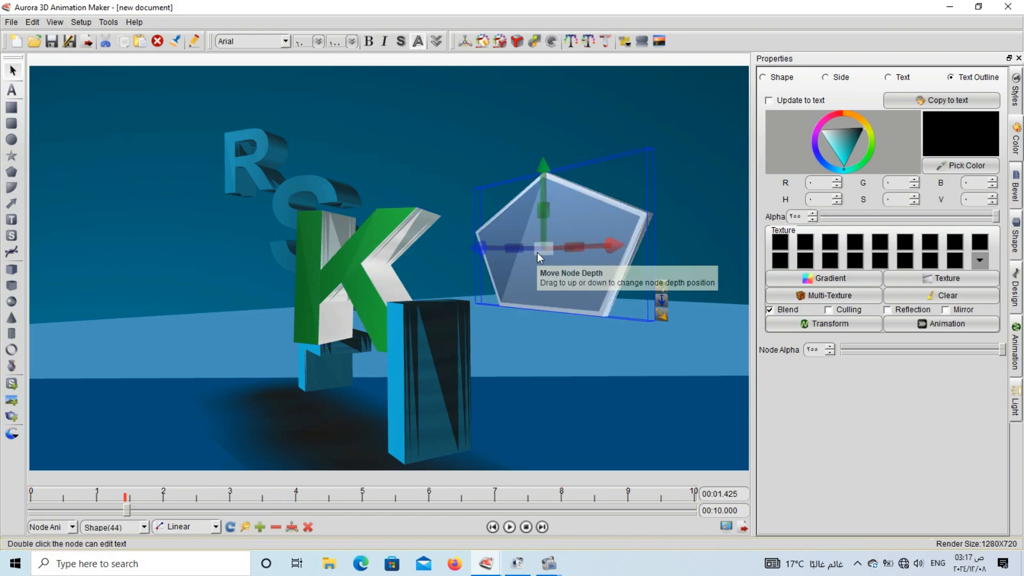
Step: Colour the pentagon's side medium blue and its shape face dark green, about R 0, G 130, B 21
click(825, 78)
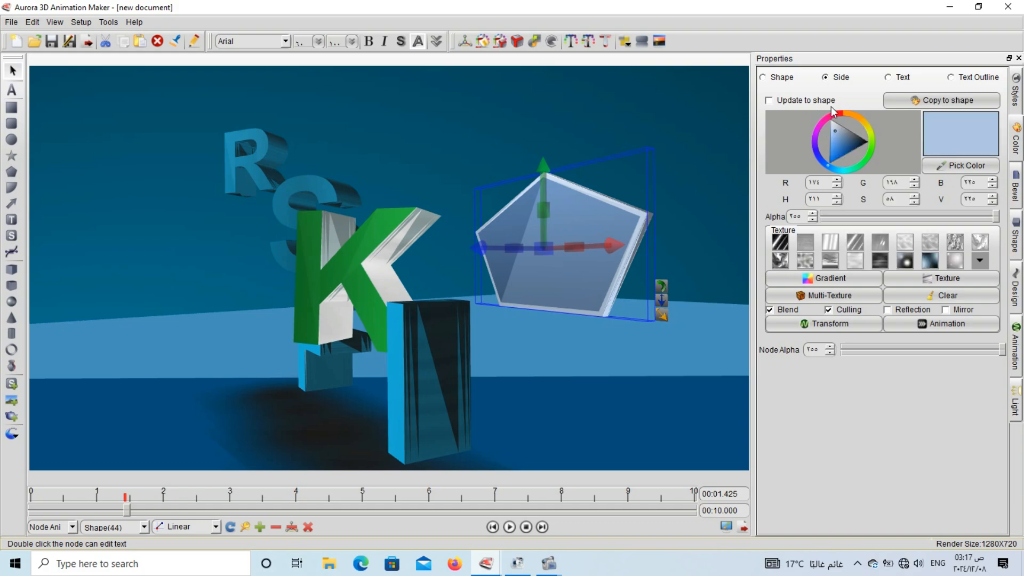
click(849, 150)
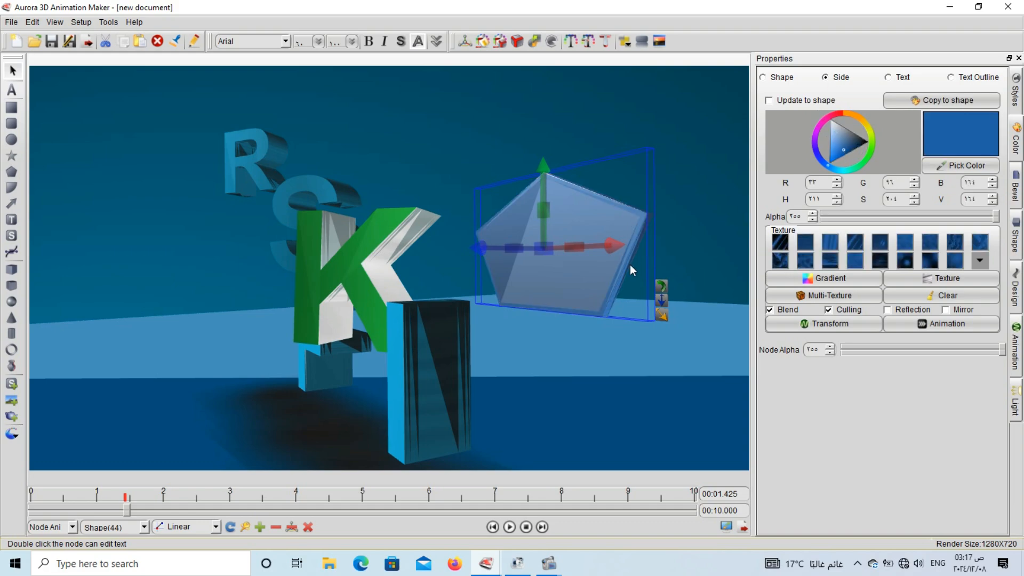
click(763, 78)
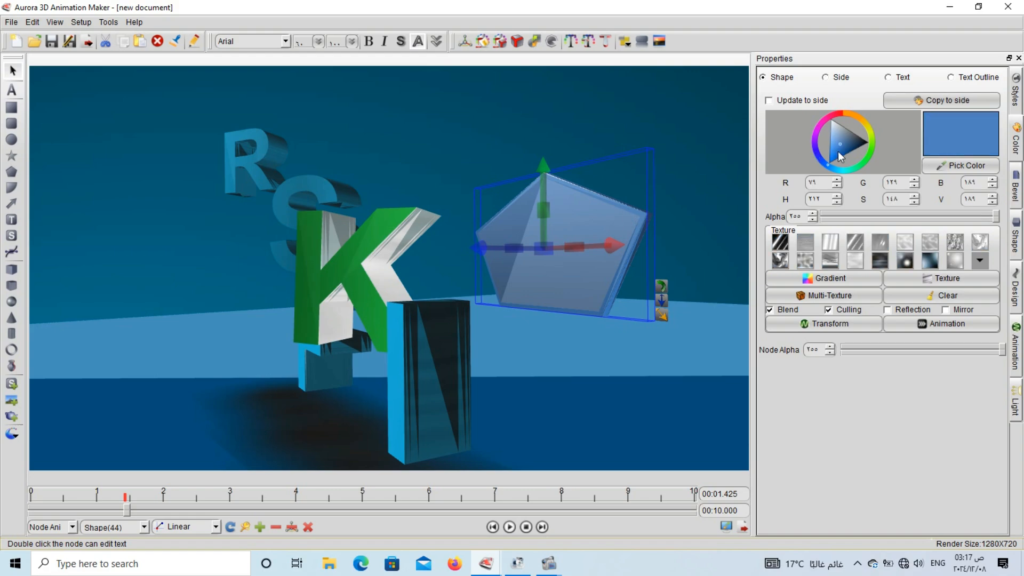
click(856, 166)
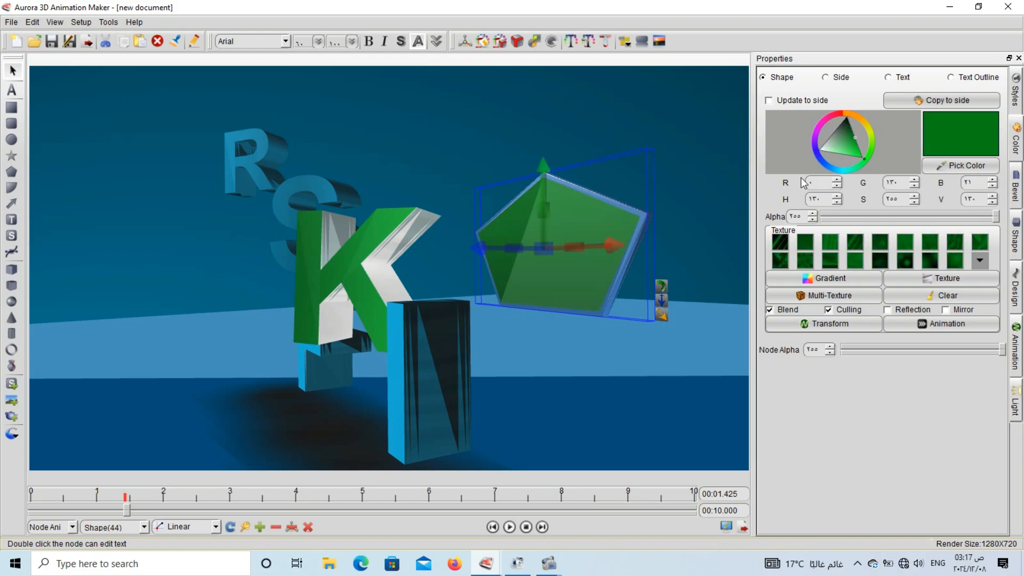
Step: Put the text "douple click" on the pentagon and shift the pentagon slightly towards the K
double_click(579, 229)
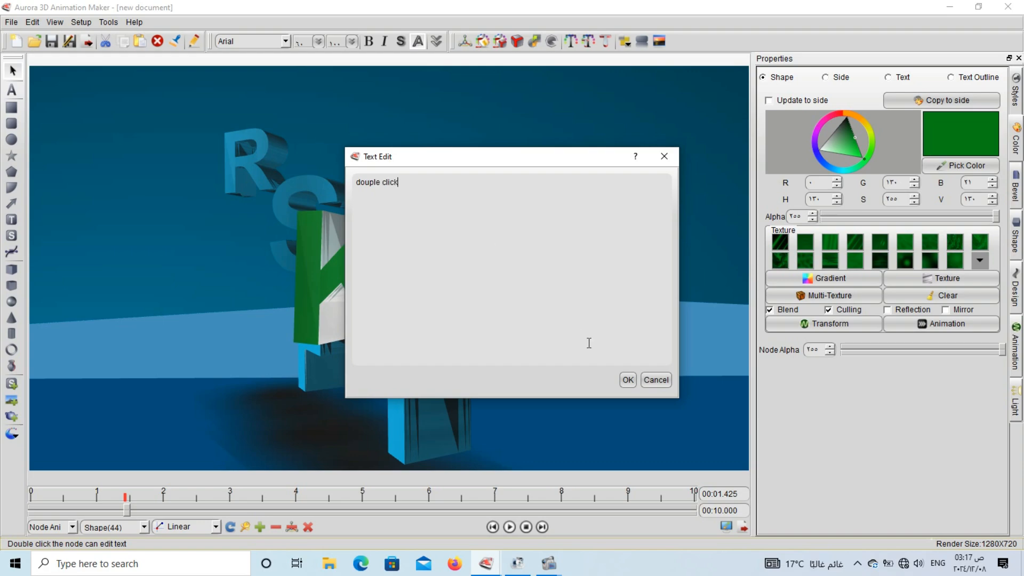
click(627, 380)
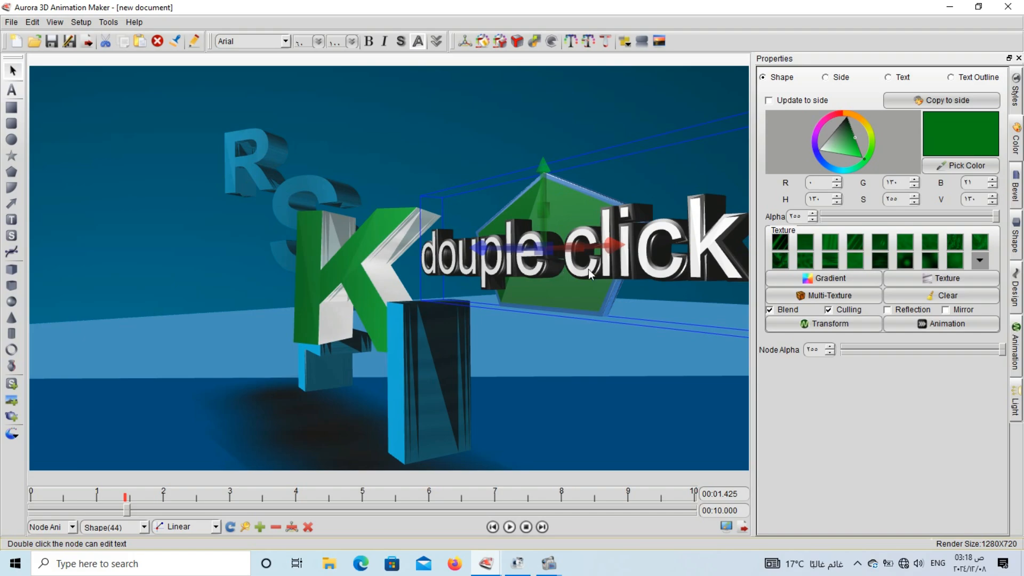
mouse_move(548, 252)
mouse_down()
mouse_move(616, 270)
mouse_move(541, 267)
mouse_up()
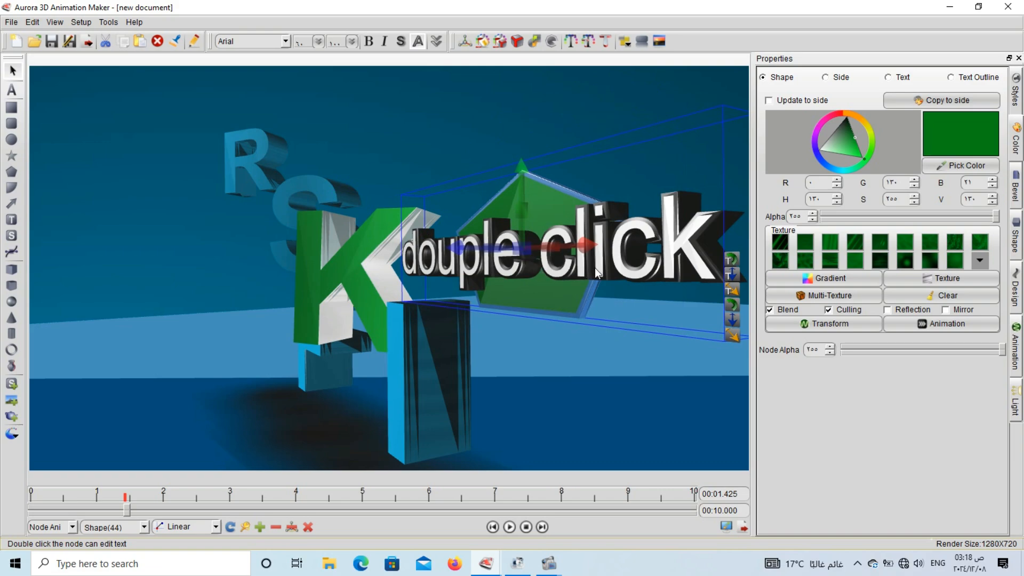
Step: Set the 3D text depth of "douple click" to 12
click(436, 41)
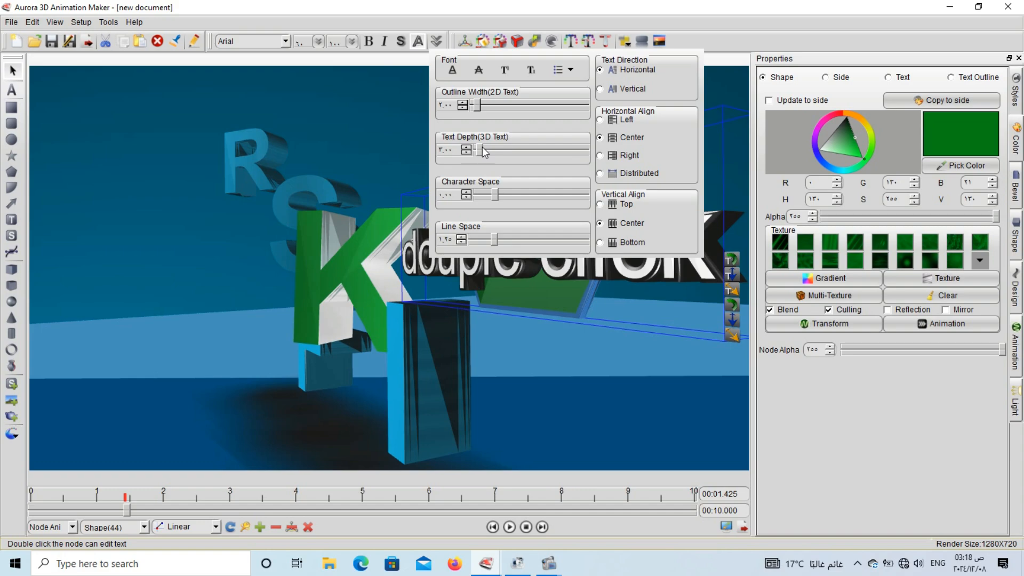
mouse_move(482, 148)
mouse_down()
mouse_move(536, 150)
mouse_move(489, 155)
mouse_up()
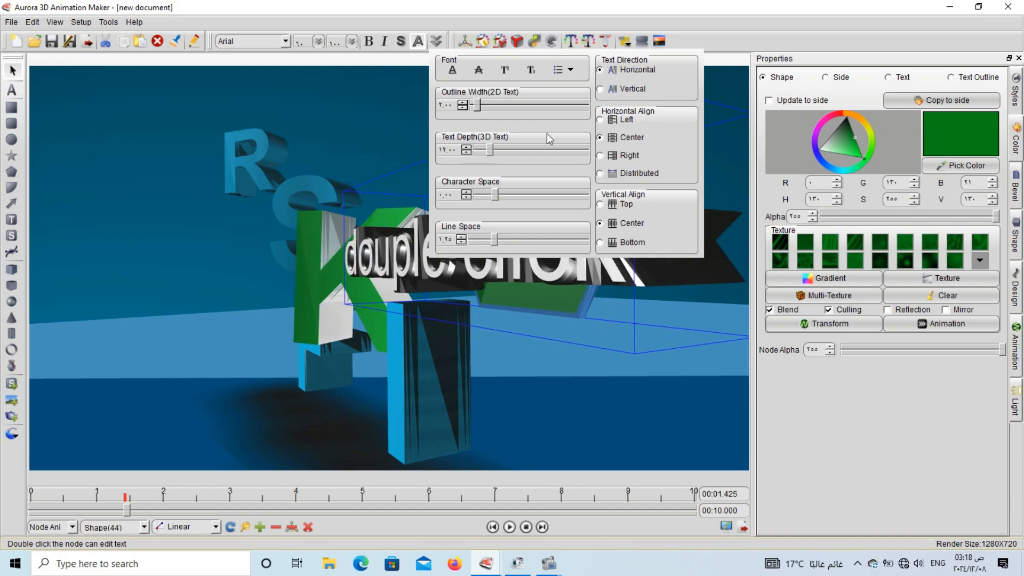
Step: Resize the pentagon to a width of 87.64, a height of 13.48 and a depth of 40.45
click(1008, 254)
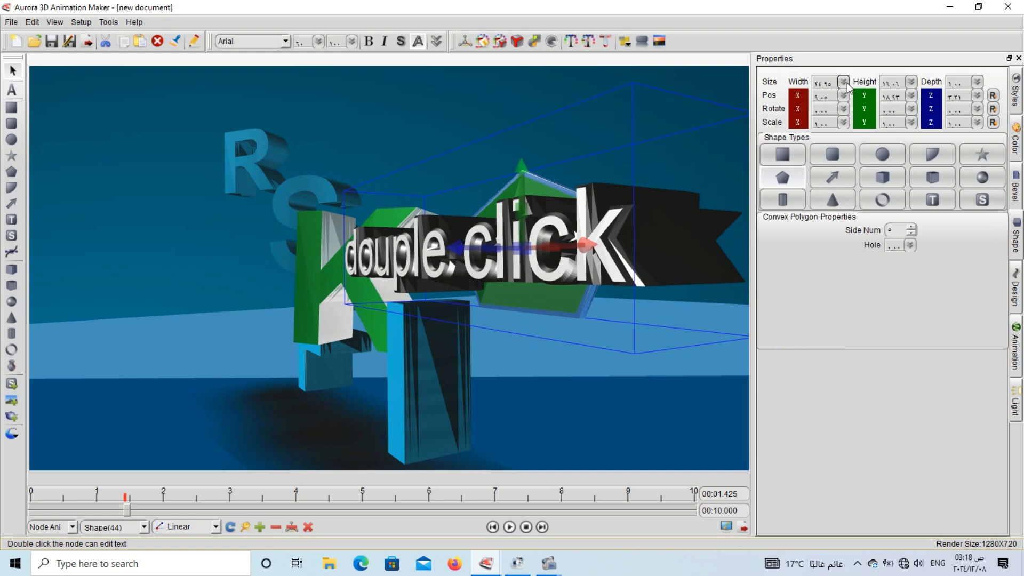
click(843, 82)
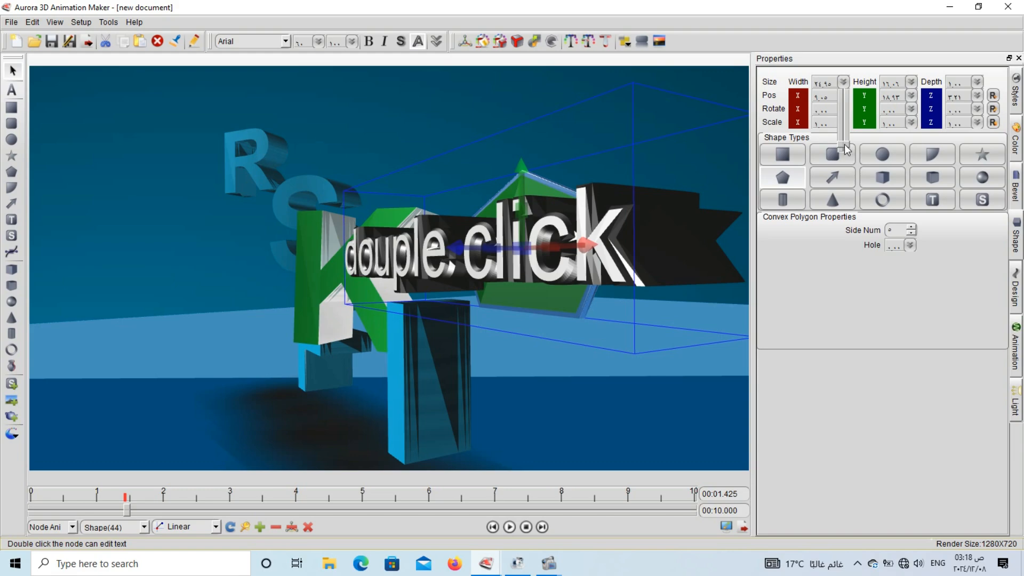
drag(845, 149, 843, 134)
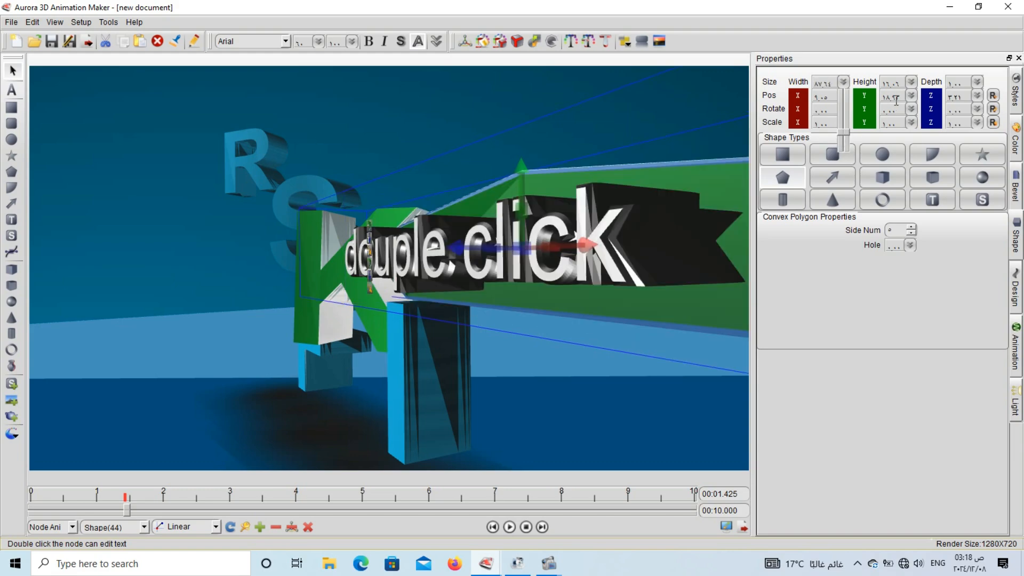
click(911, 83)
mouse_move(913, 152)
mouse_down()
mouse_move(914, 140)
mouse_move(913, 153)
mouse_up()
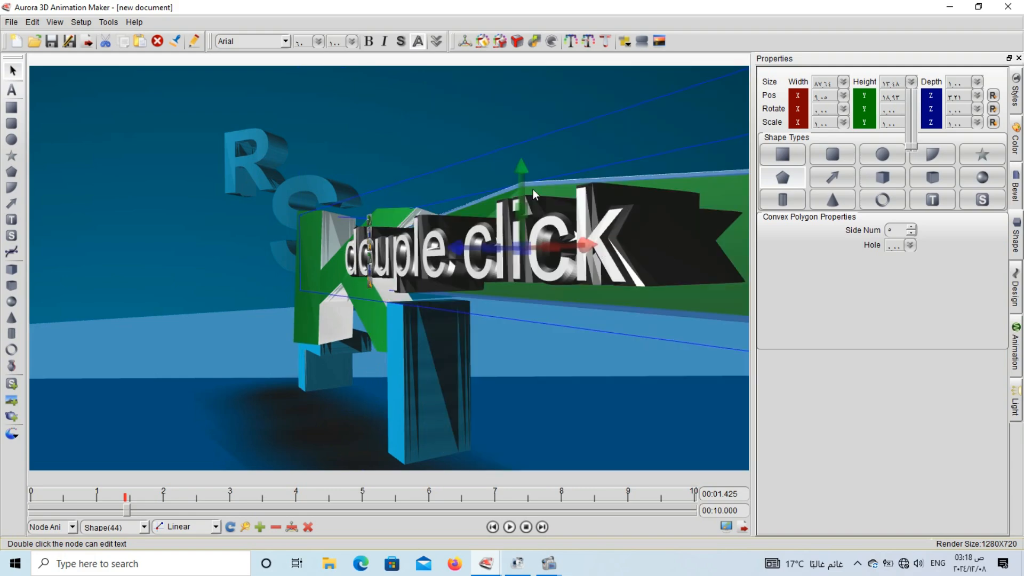
click(977, 82)
drag(978, 104, 978, 142)
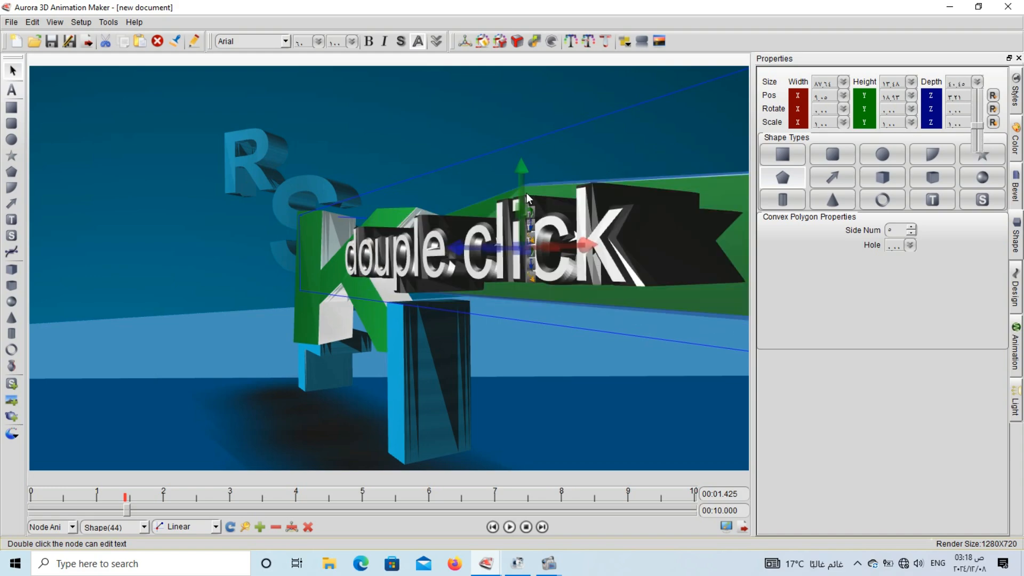
Step: Rotate the labelled pentagon to -46 about Y, then flatten it to a depth of 0 and change its shape to a star
drag(522, 190, 548, 188)
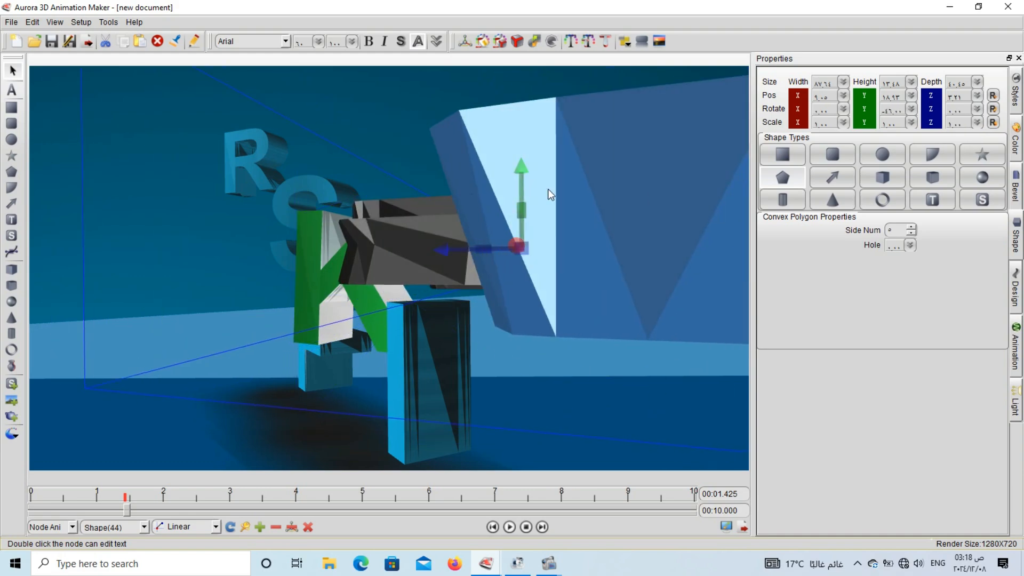
click(976, 81)
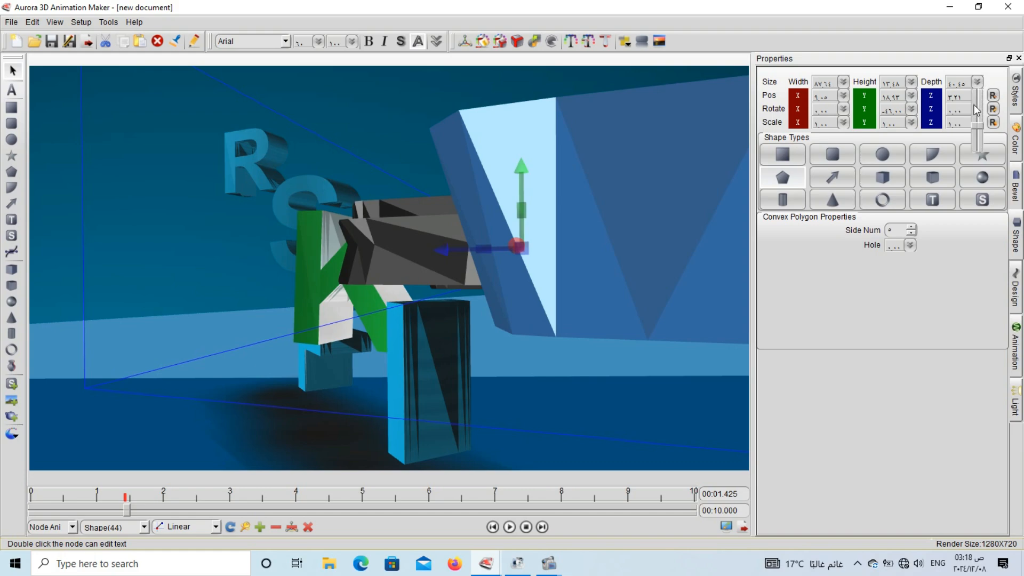
drag(977, 128, 979, 158)
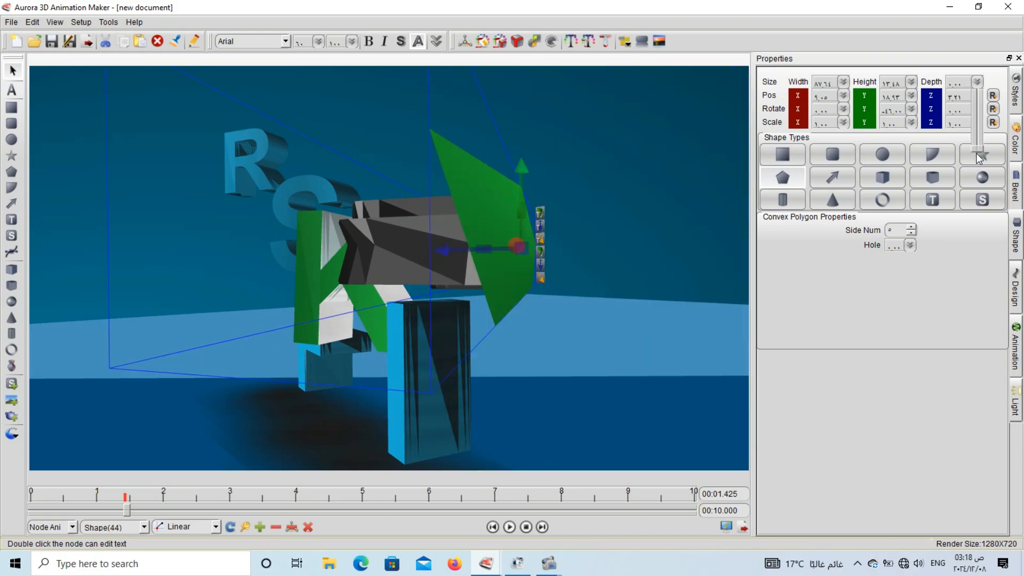
click(981, 155)
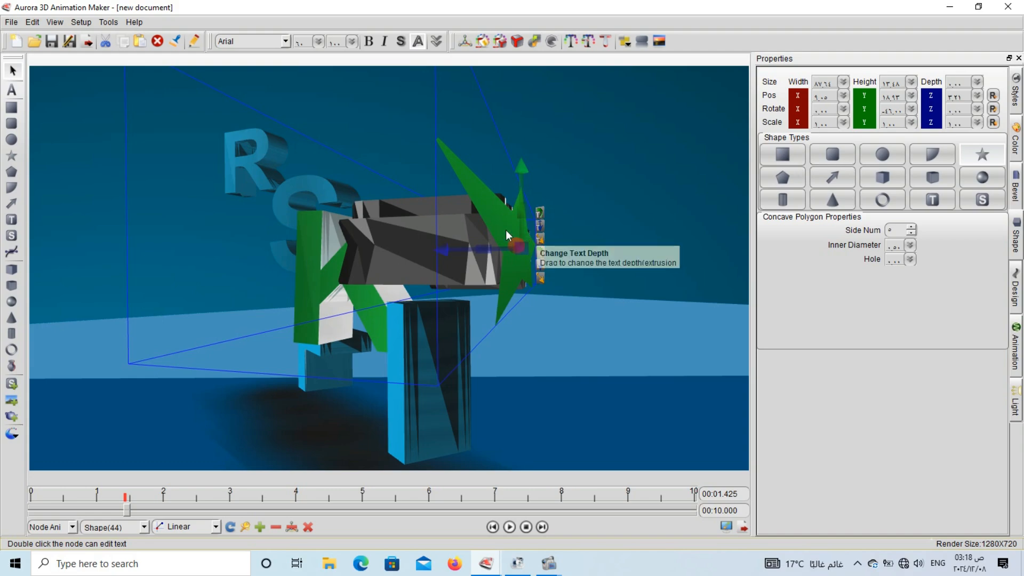
Step: Turn the star to 32 about Y and move it in front of the K, to X -28.47 and Y 8.73
click(518, 185)
drag(521, 179, 619, 171)
drag(459, 251, 431, 335)
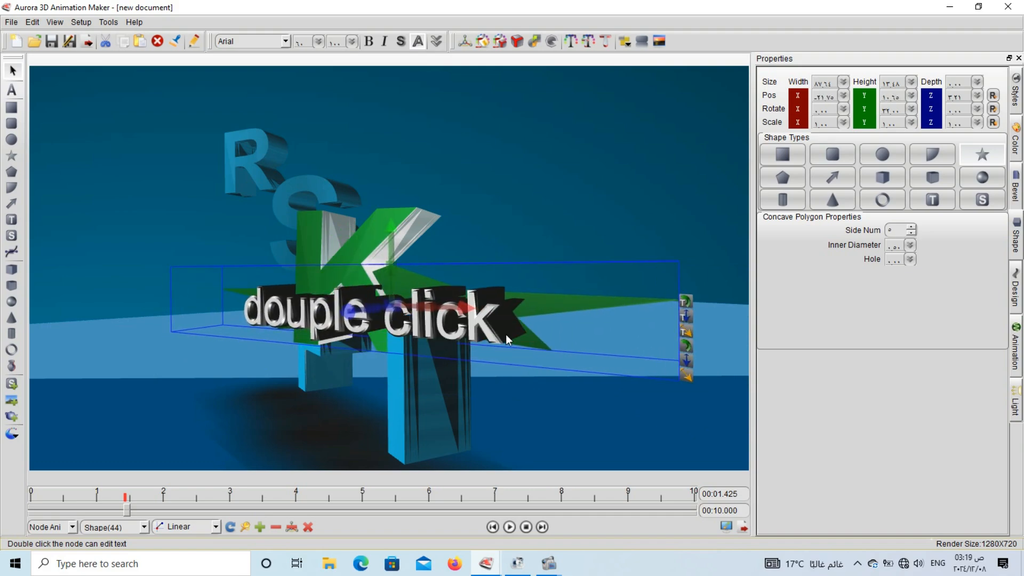
drag(506, 334, 461, 333)
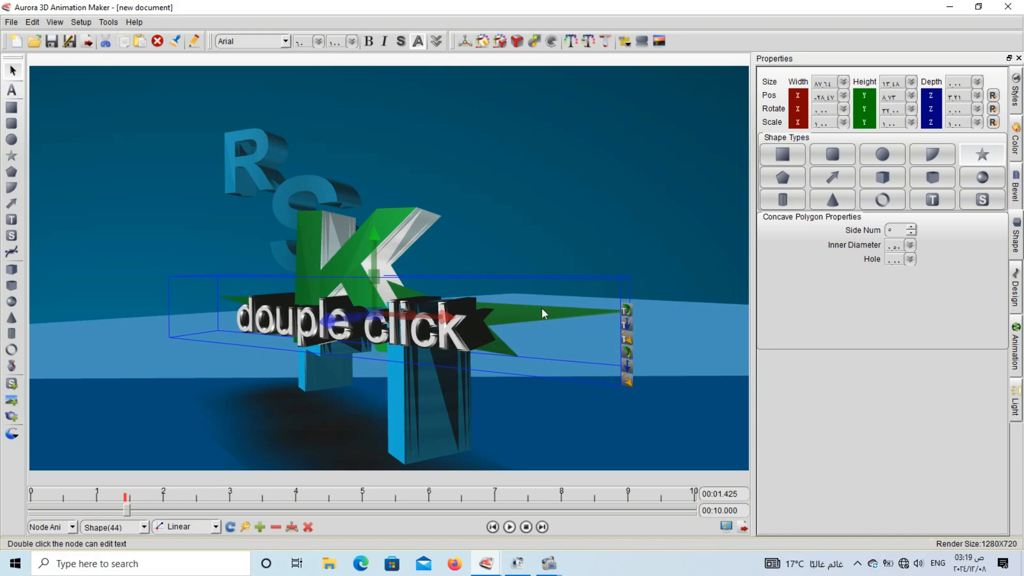
drag(626, 339, 480, 316)
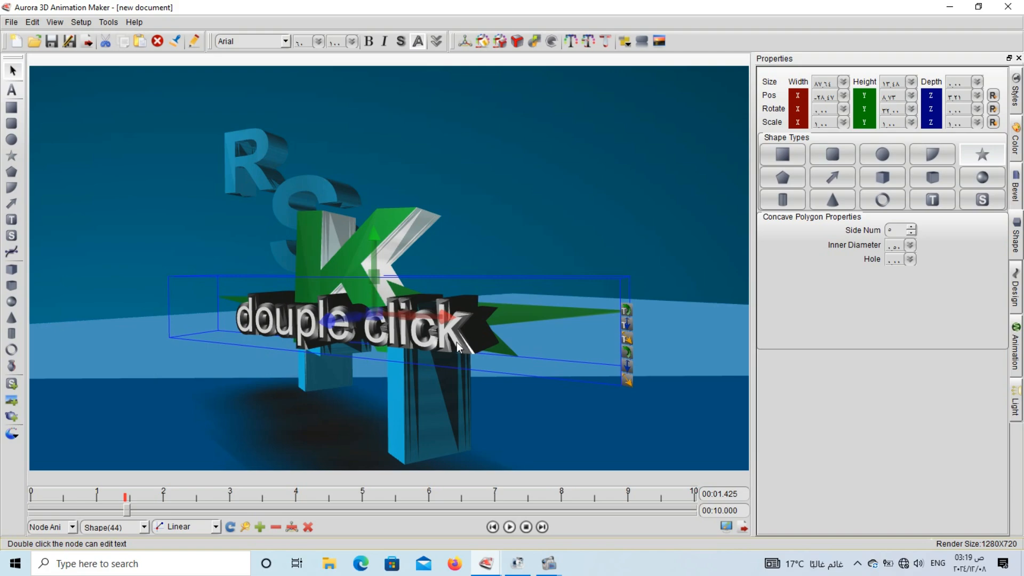
Step: Colour the "douple click" text green, R 78, G 205, B 97, and its outline orange, R 215, G 71, B 0
click(1015, 138)
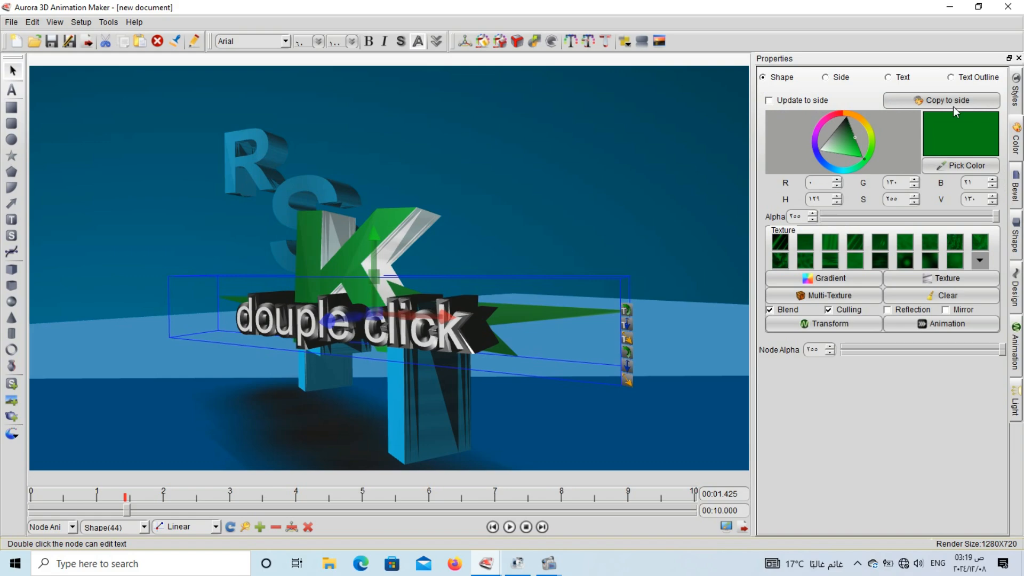
click(901, 77)
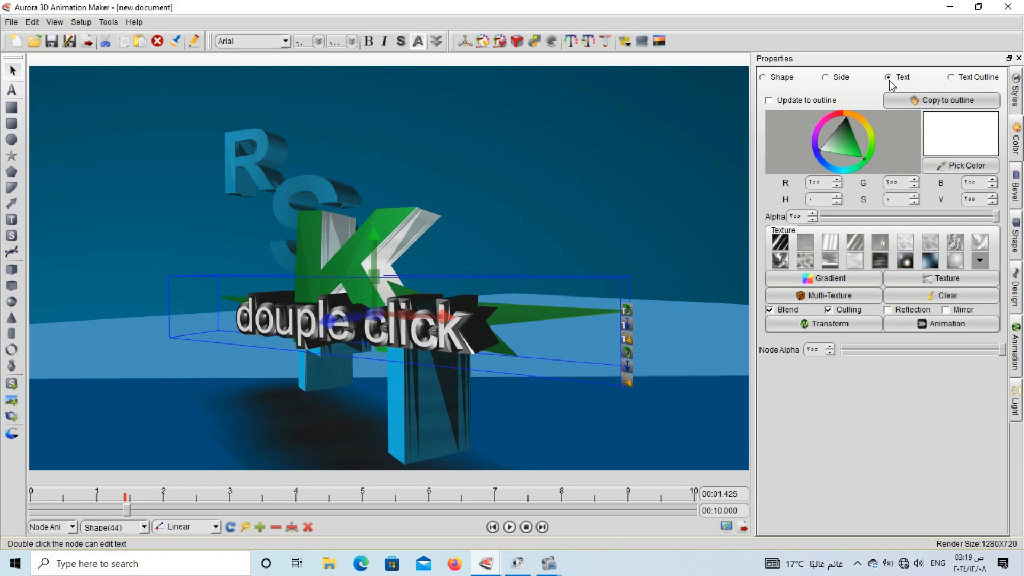
click(845, 147)
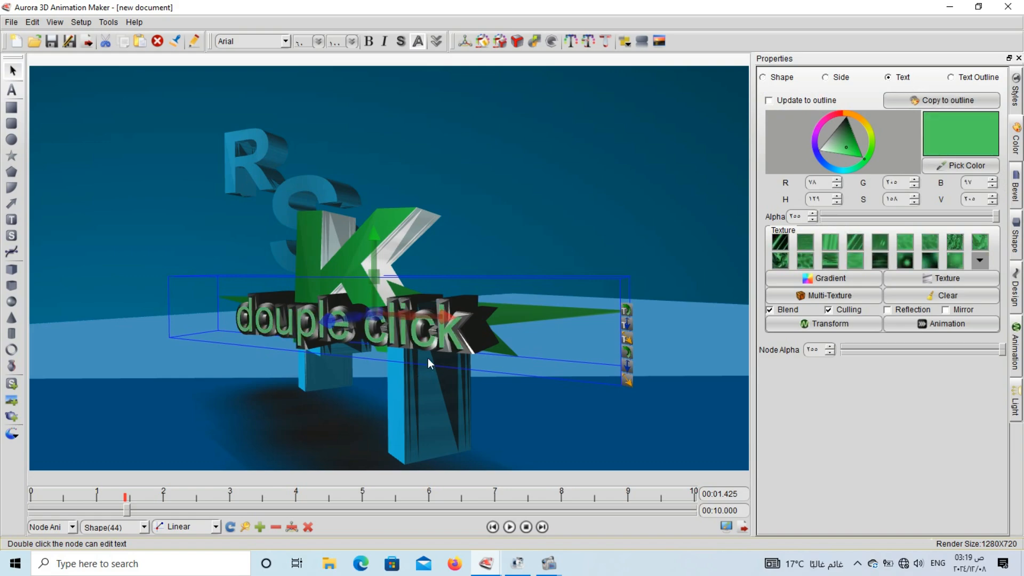
click(977, 79)
click(862, 153)
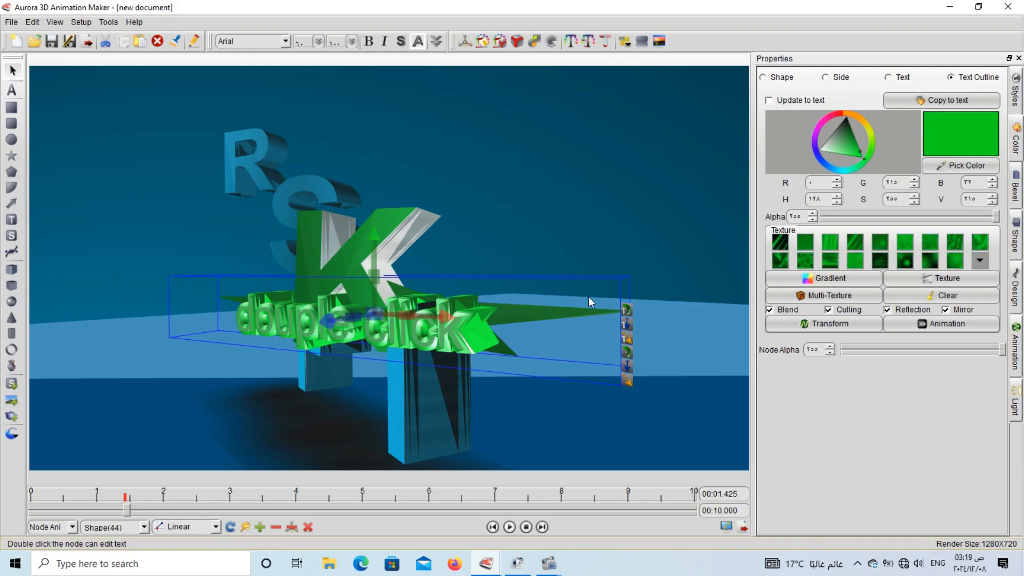
click(852, 114)
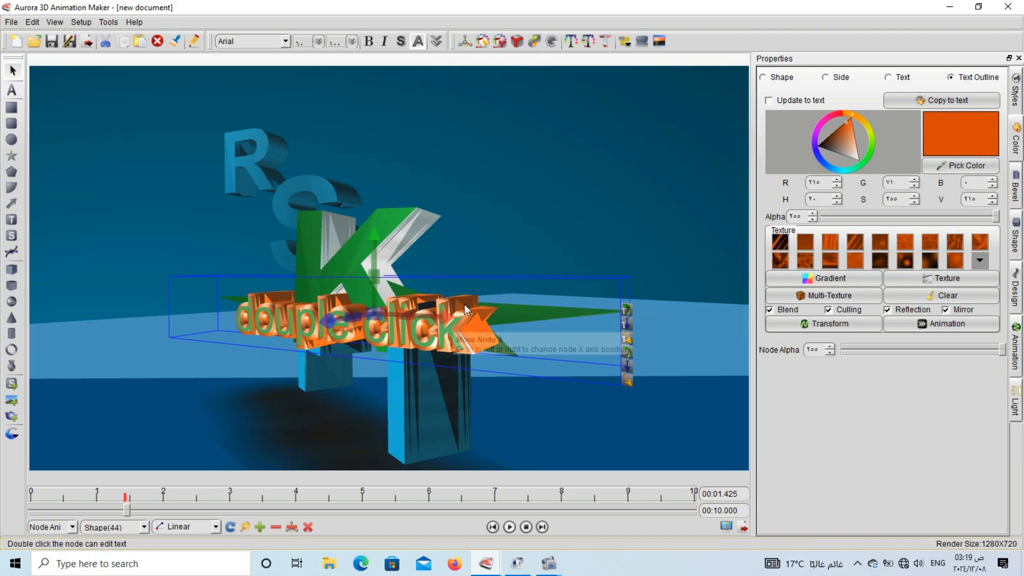
Step: Adjust the depth of the "douple click" text and shrink it, shifting the star slightly across the K
drag(628, 314, 535, 328)
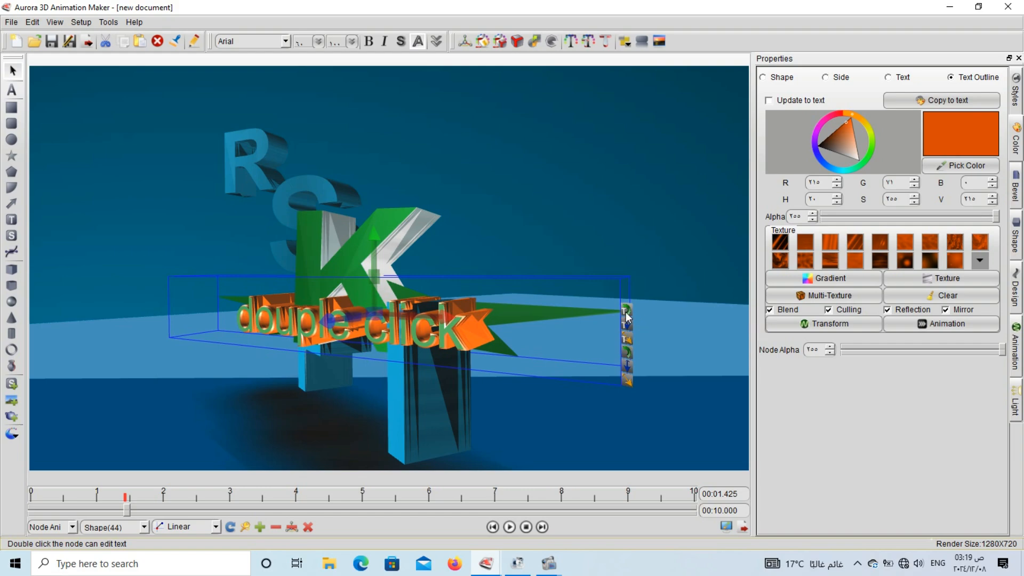
drag(627, 324, 536, 306)
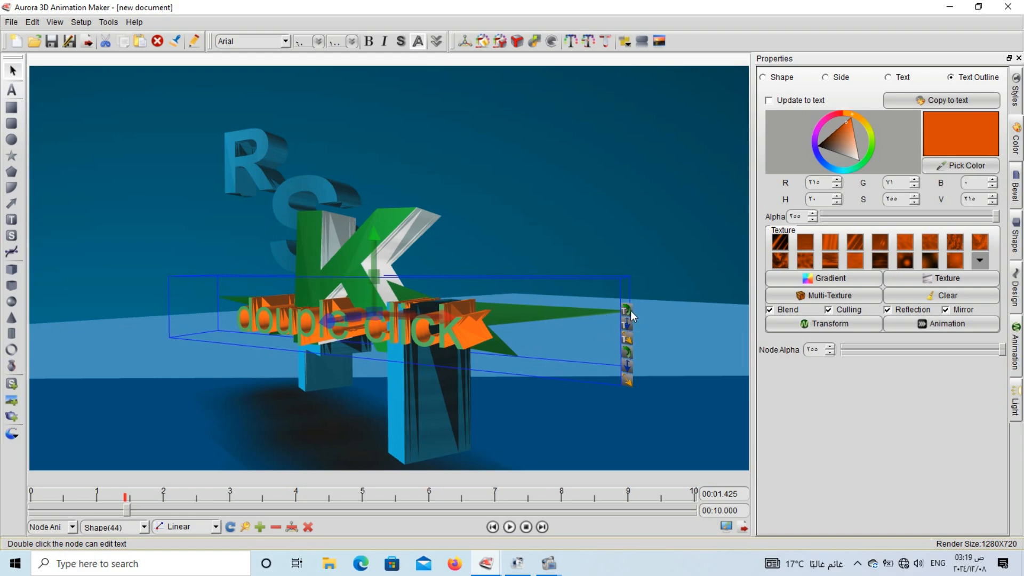
drag(626, 310, 477, 320)
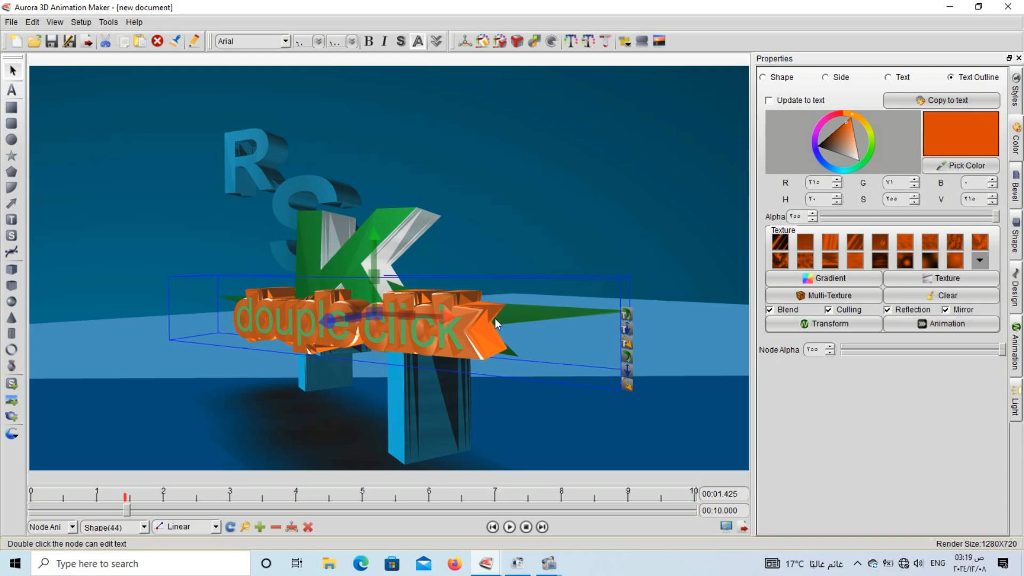
drag(626, 329, 548, 354)
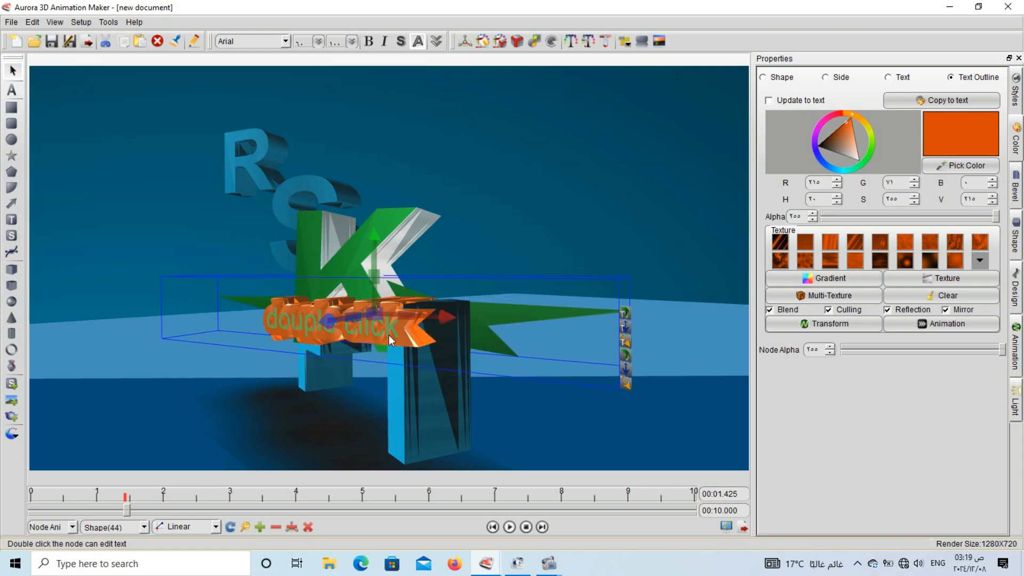
drag(389, 335, 476, 245)
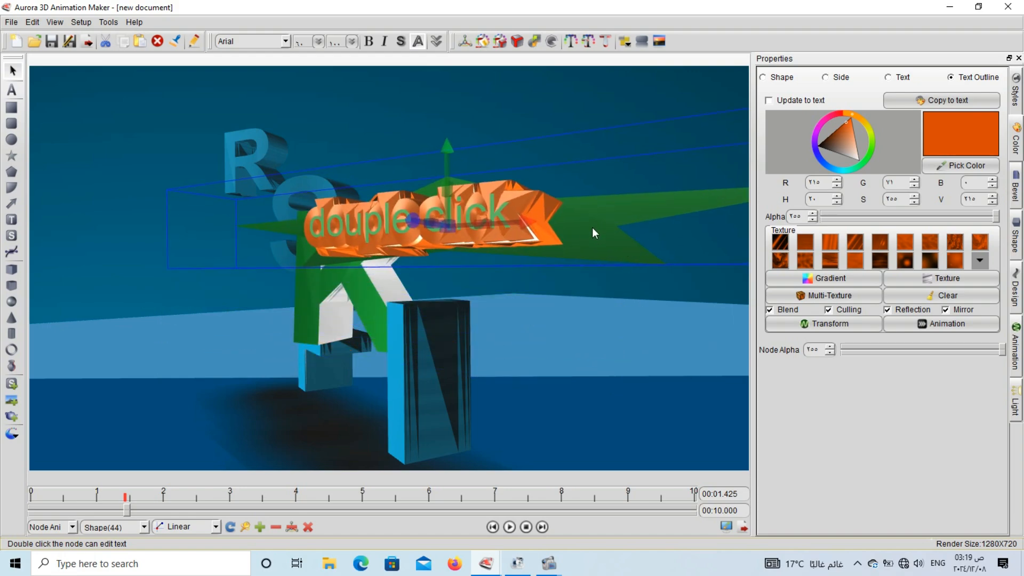
drag(417, 221, 360, 295)
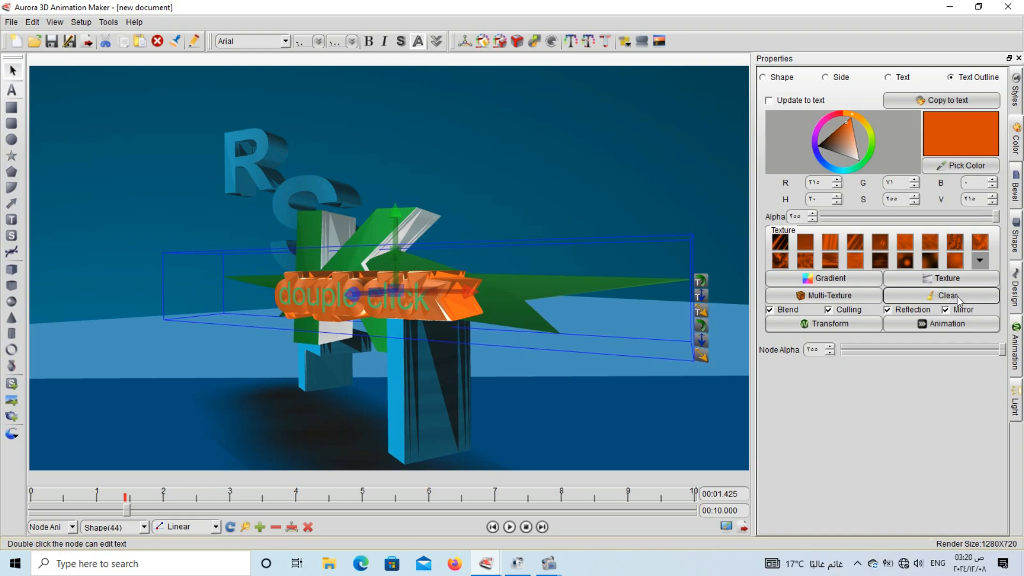
Step: Apply the sixth bevel style to the star's shape, and turn and extrude the star to give it thickness
click(1014, 184)
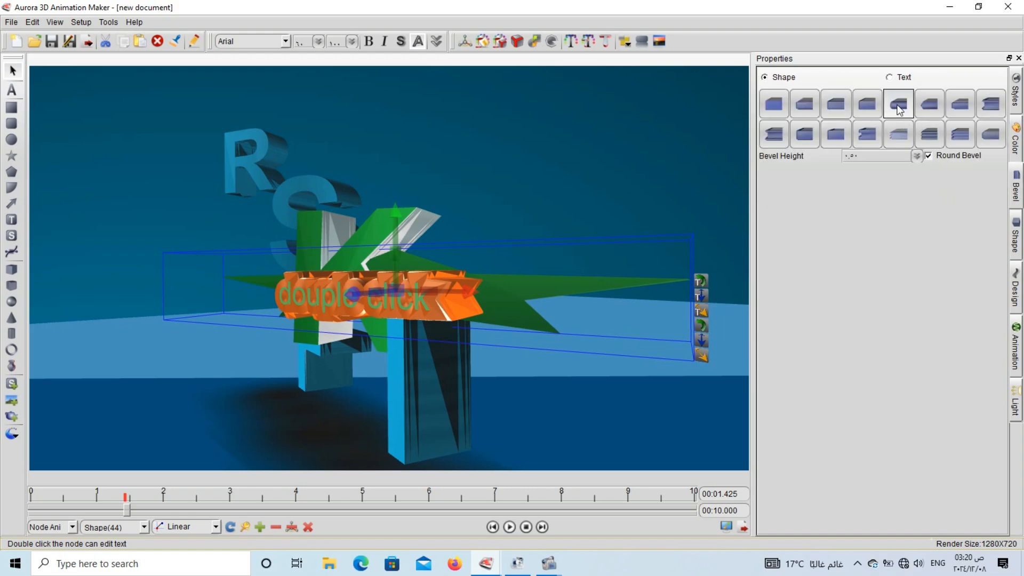
click(929, 104)
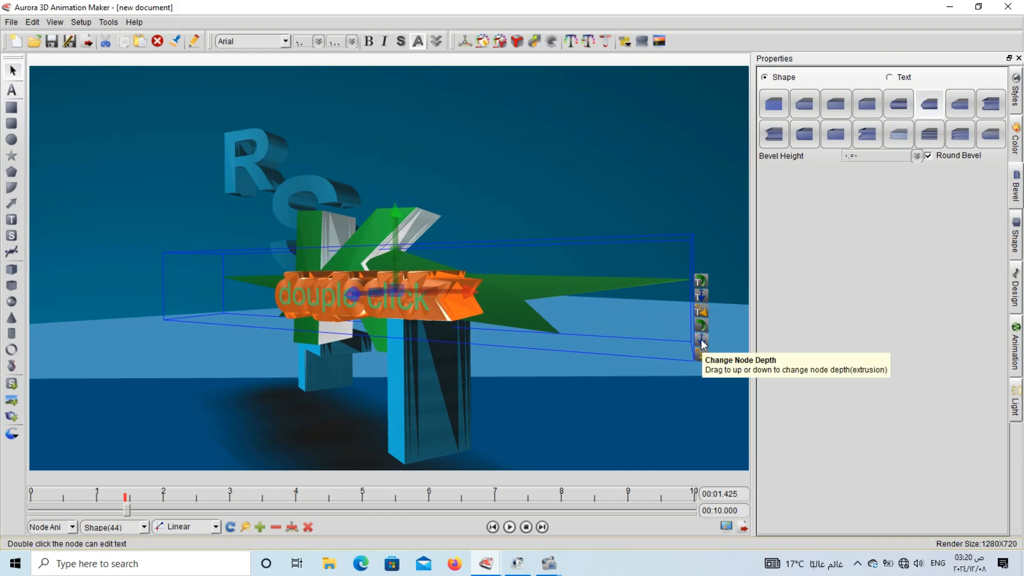
drag(700, 339, 731, 335)
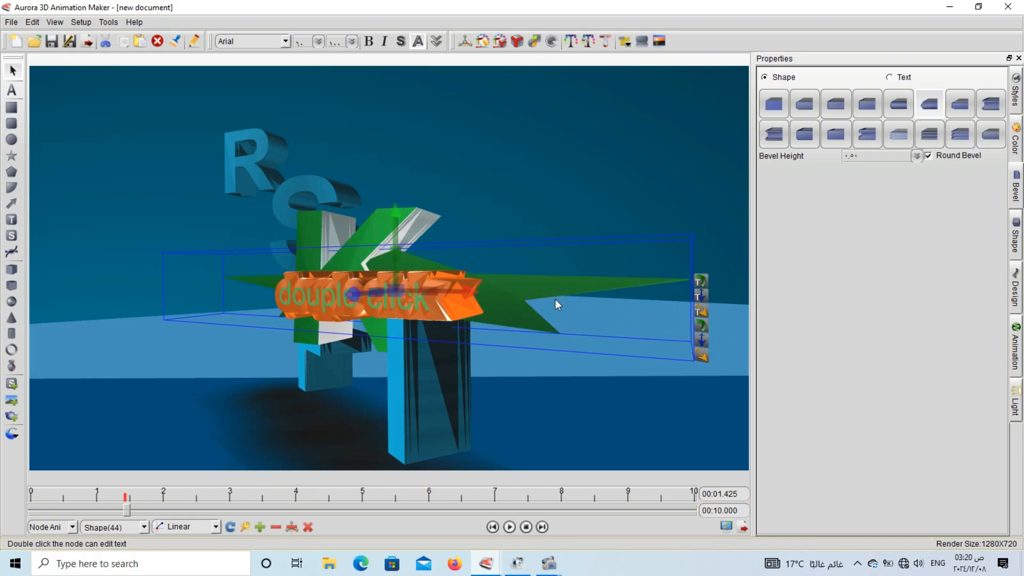
drag(392, 264, 354, 267)
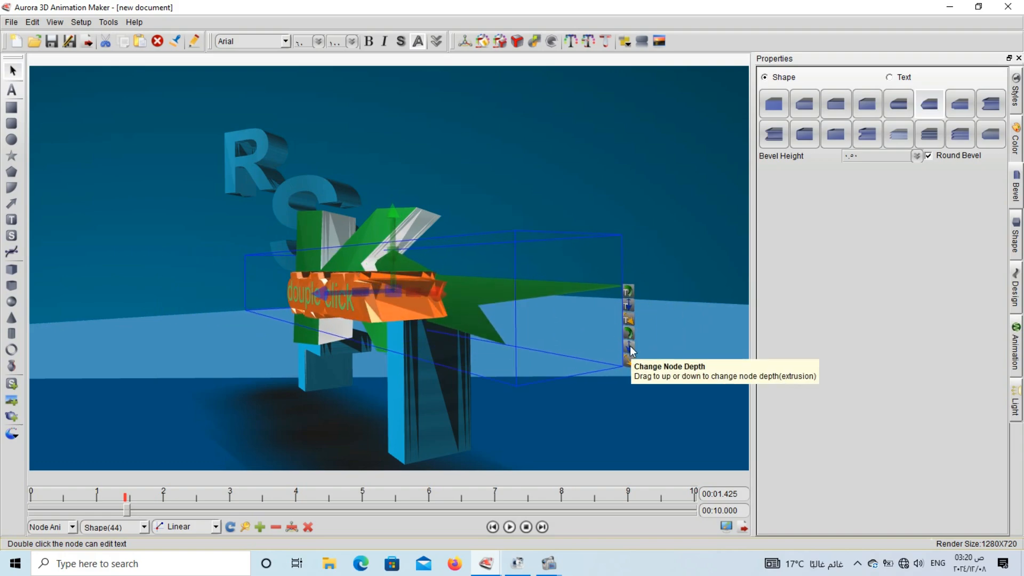
drag(629, 346, 729, 334)
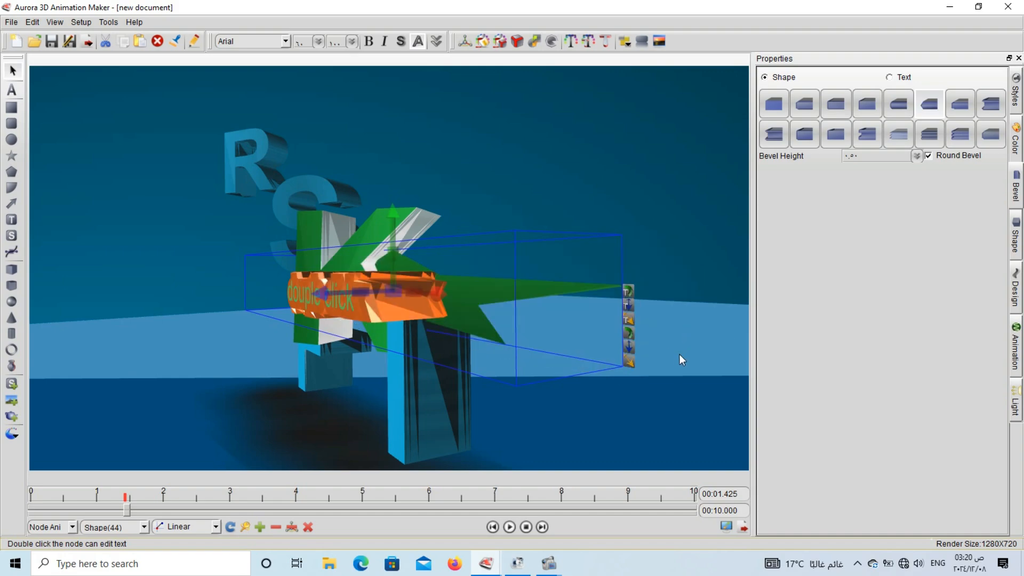
drag(627, 348, 643, 365)
drag(545, 372, 544, 373)
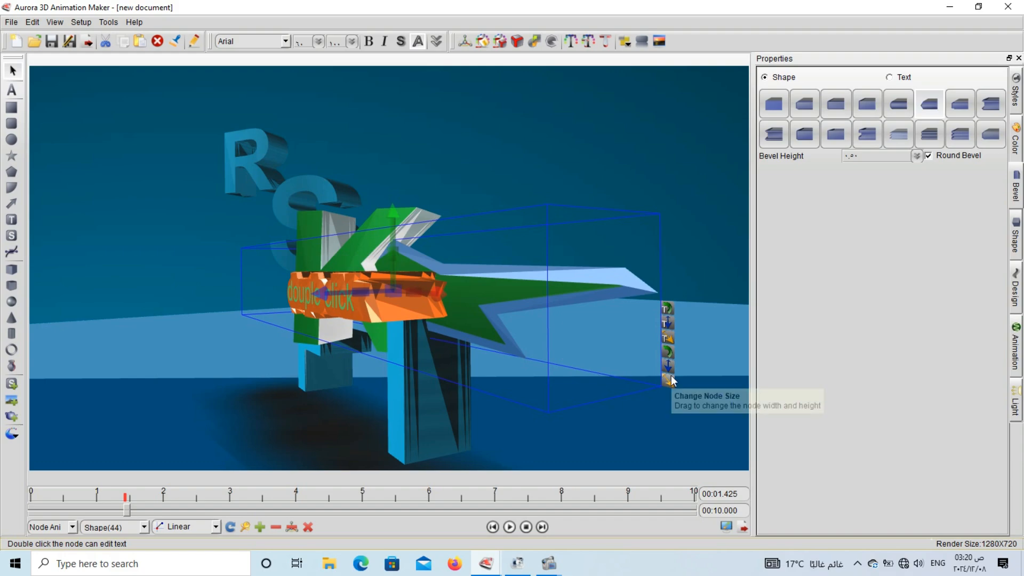
Step: Resize the extruded star, making it much narrower and then stretching it wide again
drag(670, 371, 535, 368)
drag(622, 284, 528, 379)
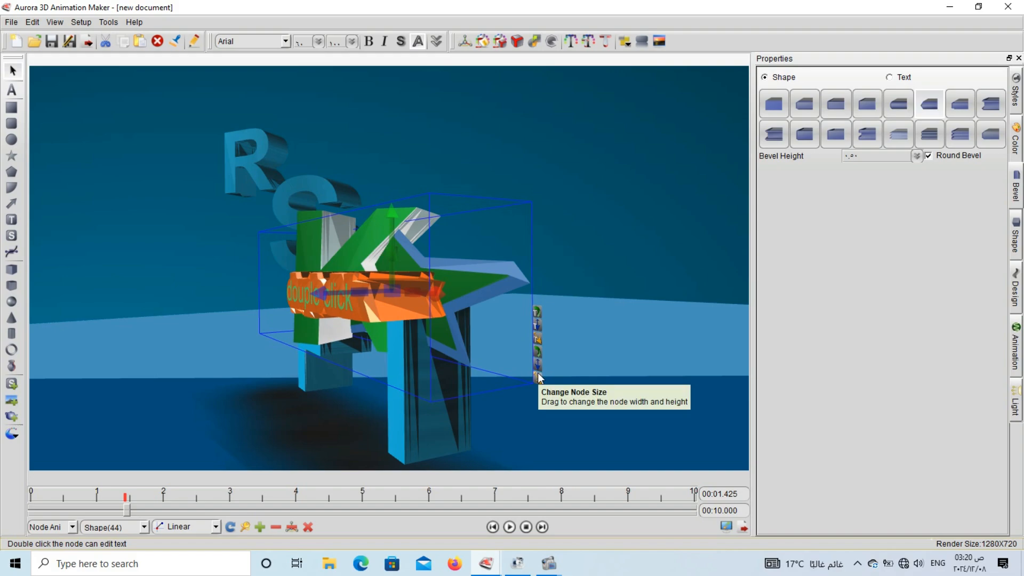
drag(537, 373, 689, 383)
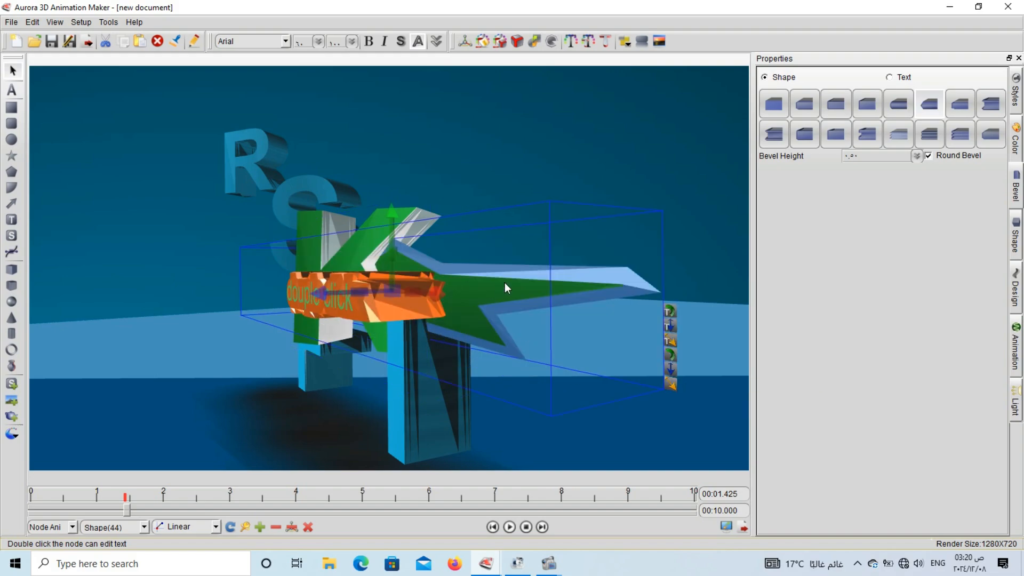
Step: Delete the star shape together with its "douple click" text
drag(505, 283, 628, 258)
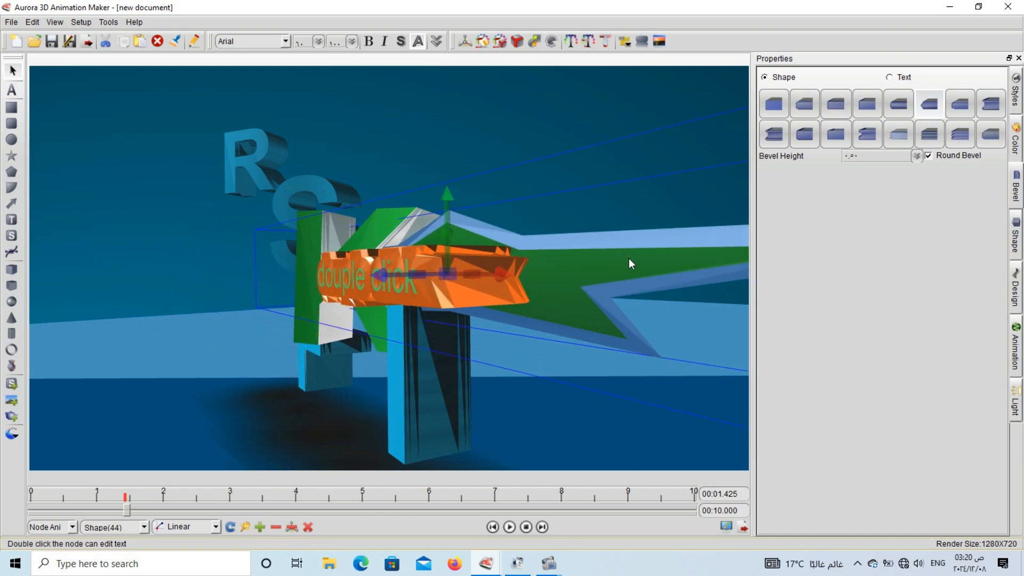
key(Delete)
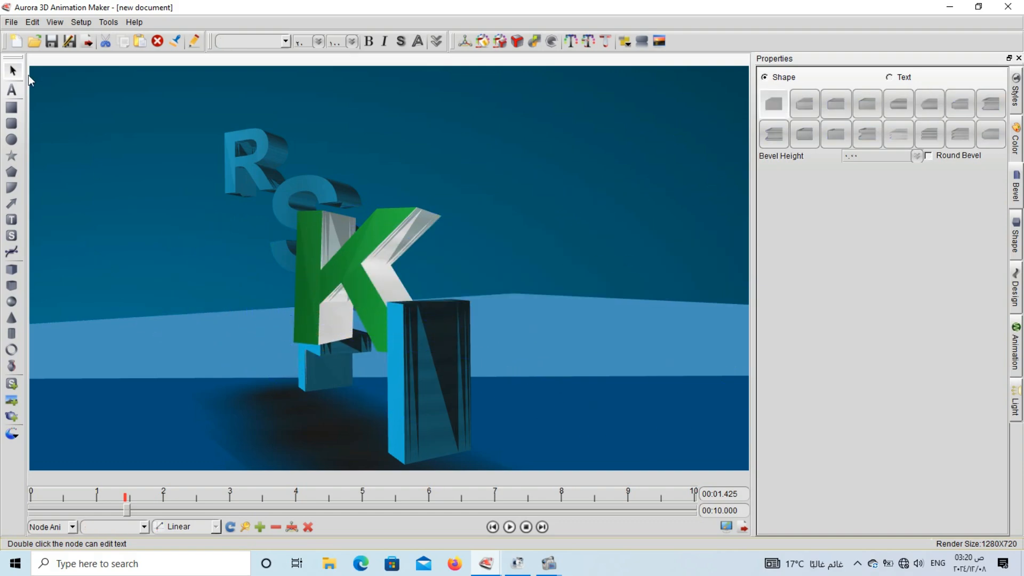
Step: Move the letter R forward beside the K, then play the animation and deselect the letter
drag(232, 164, 331, 195)
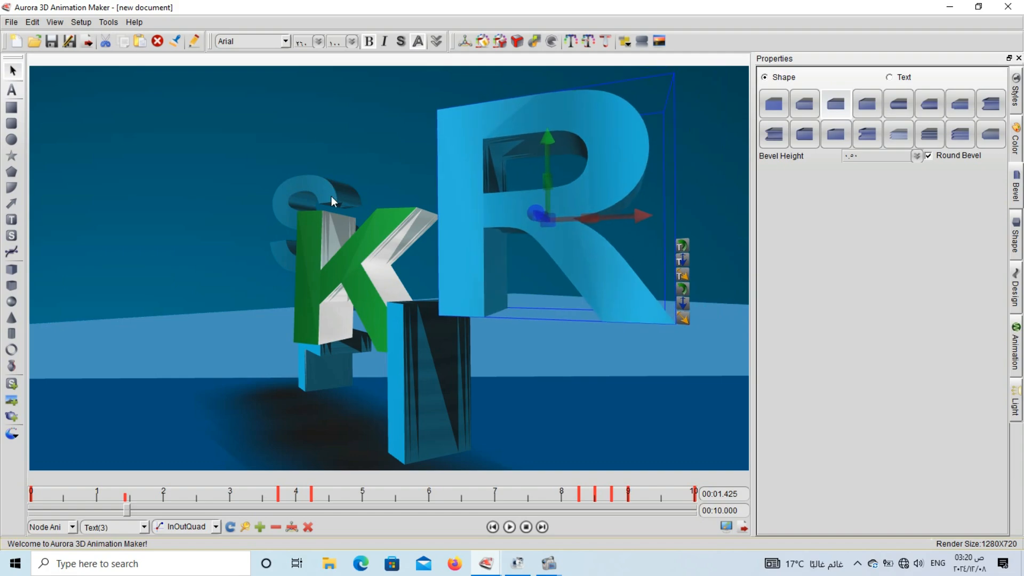
click(510, 527)
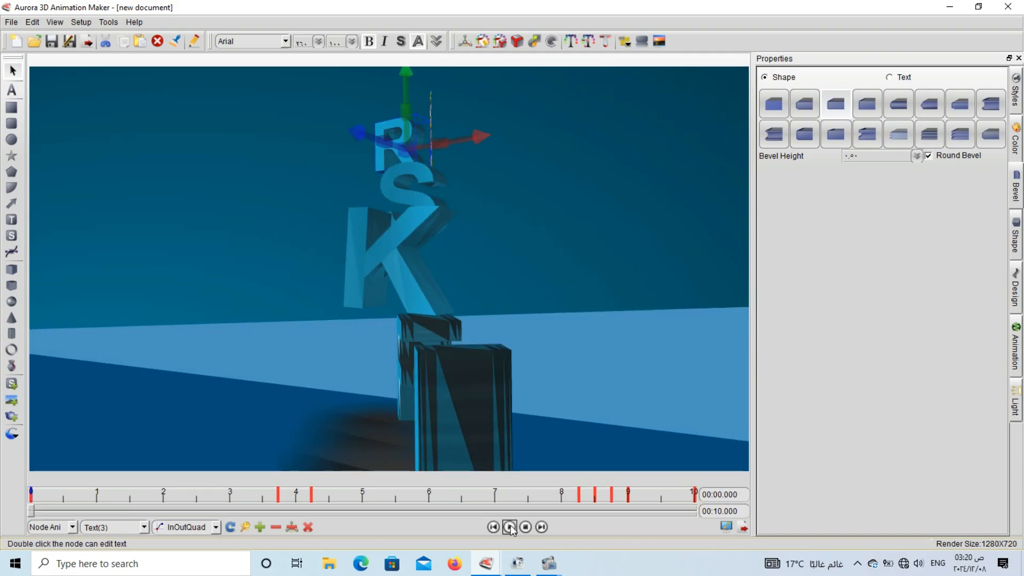
click(224, 210)
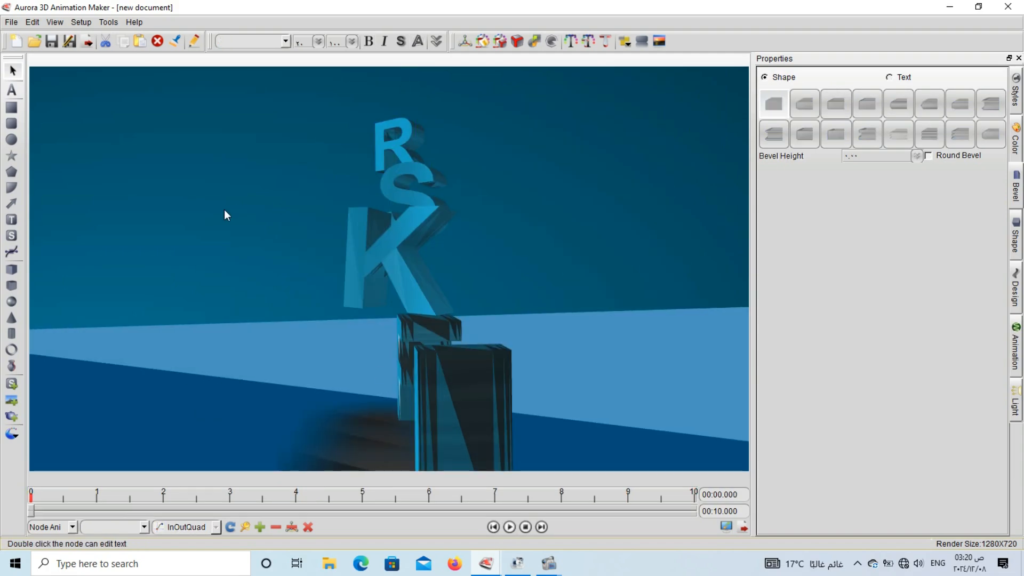
Step: Add a new 3D text object in front of the K and turn it about its vertical axis towards the view
click(11, 90)
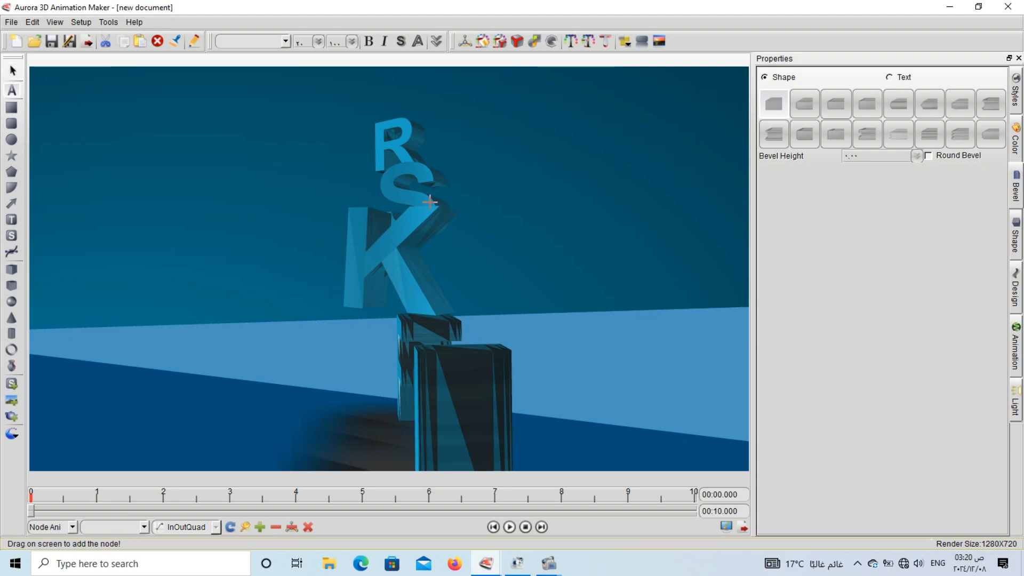
drag(429, 202, 514, 224)
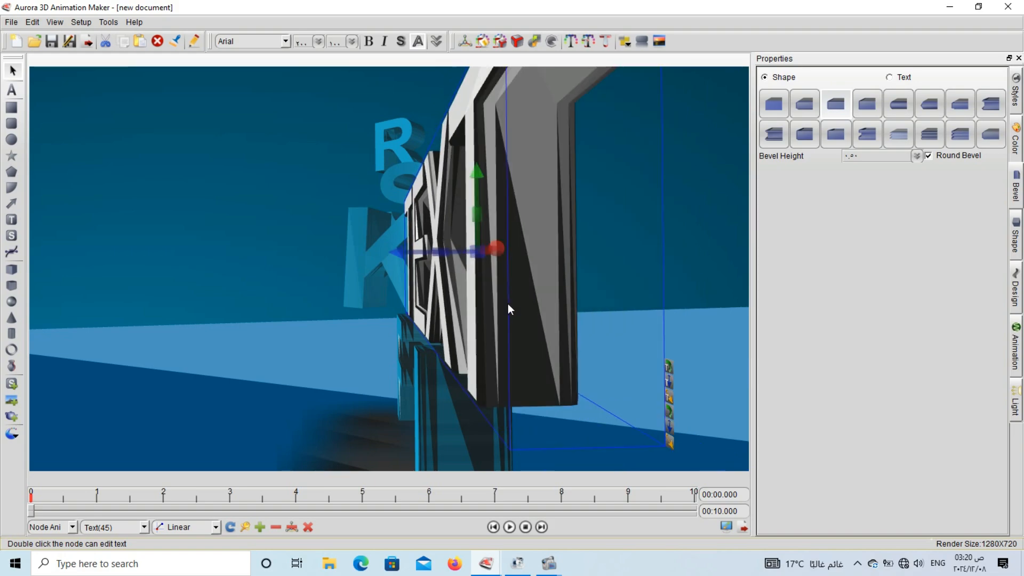
drag(507, 303, 472, 304)
drag(447, 218, 511, 217)
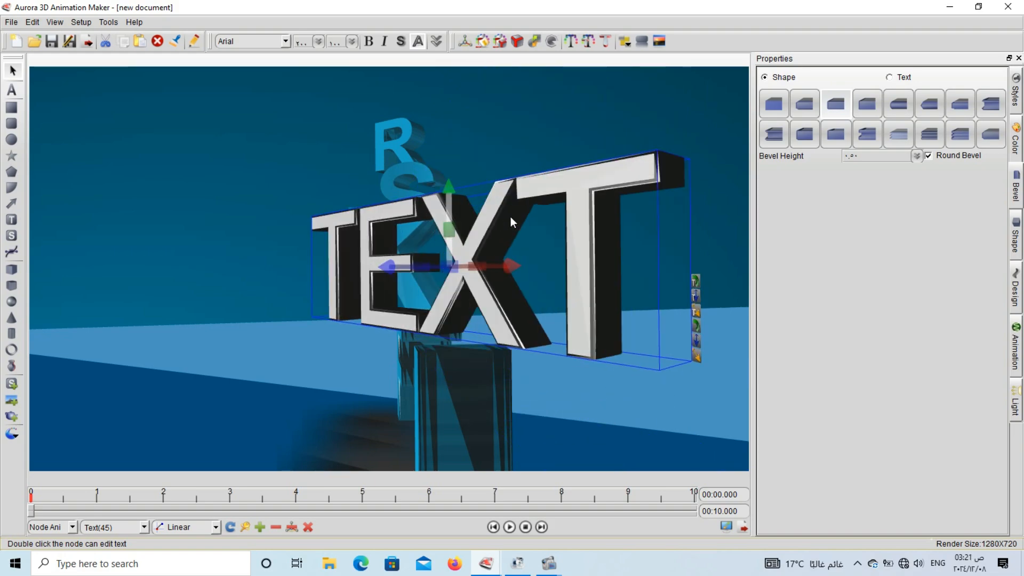
Step: Change the new 3D text to "check other tools" and push it back behind the letter K so the whole phrase fits the view
double_click(525, 299)
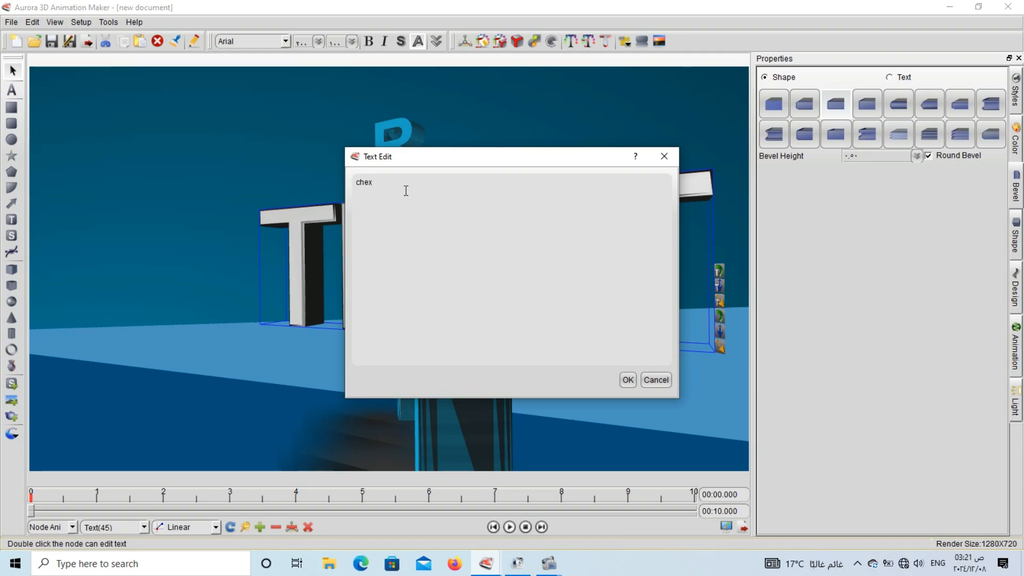
text(chex)
key(BackSpace)
text(ck other tools)
click(628, 379)
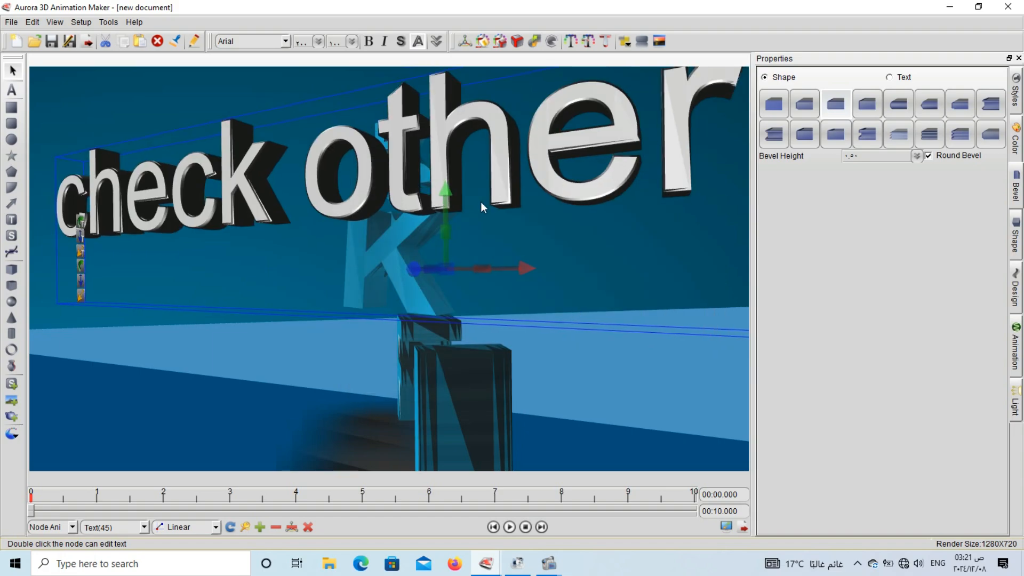
drag(480, 201, 372, 230)
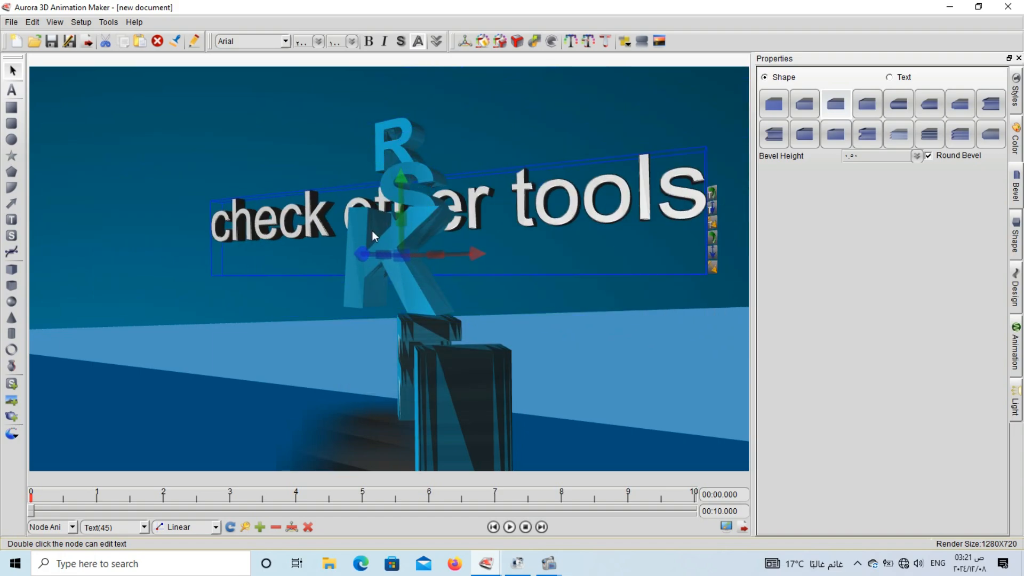
click(11, 107)
click(233, 308)
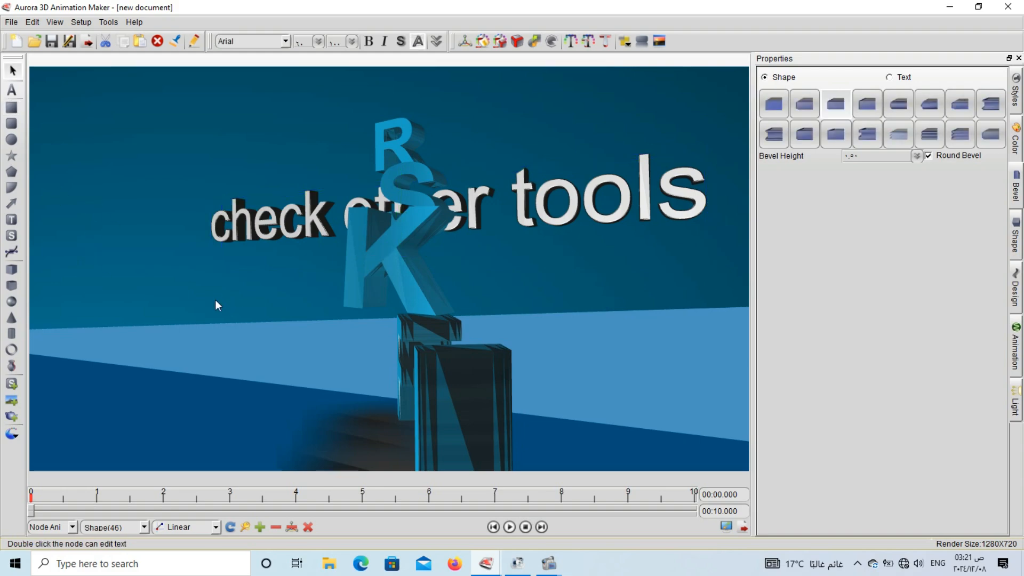
click(197, 266)
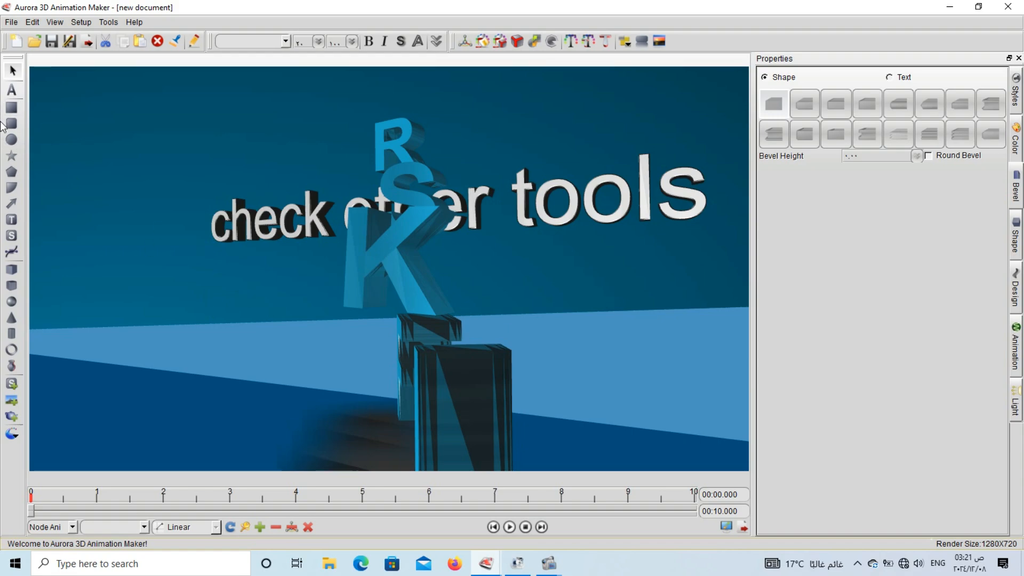
Step: Draw an extruded rectangle beside the K, turn it about its vertical axis to face the view, and widen it
click(10, 108)
drag(384, 264, 555, 303)
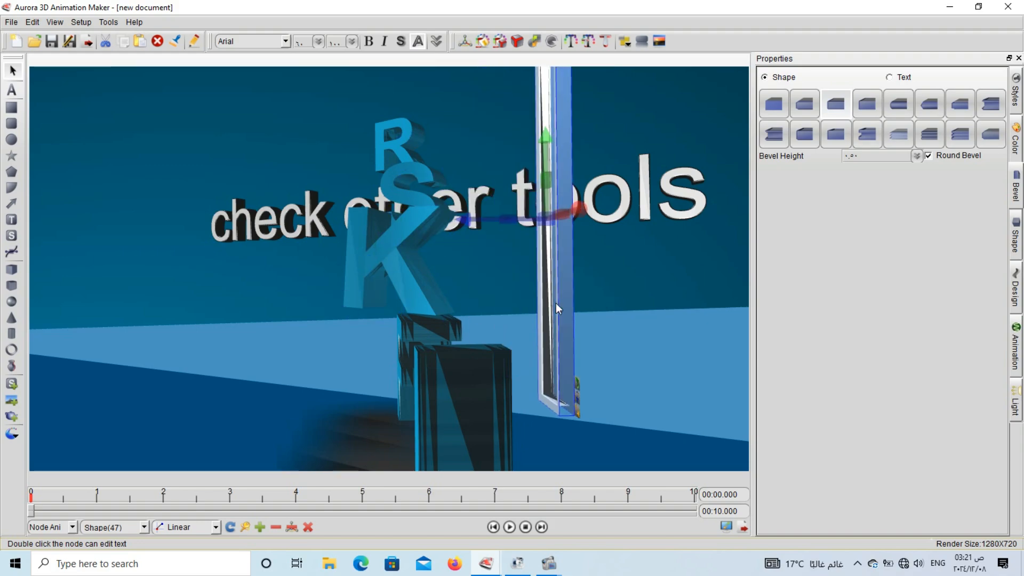
drag(546, 172, 631, 169)
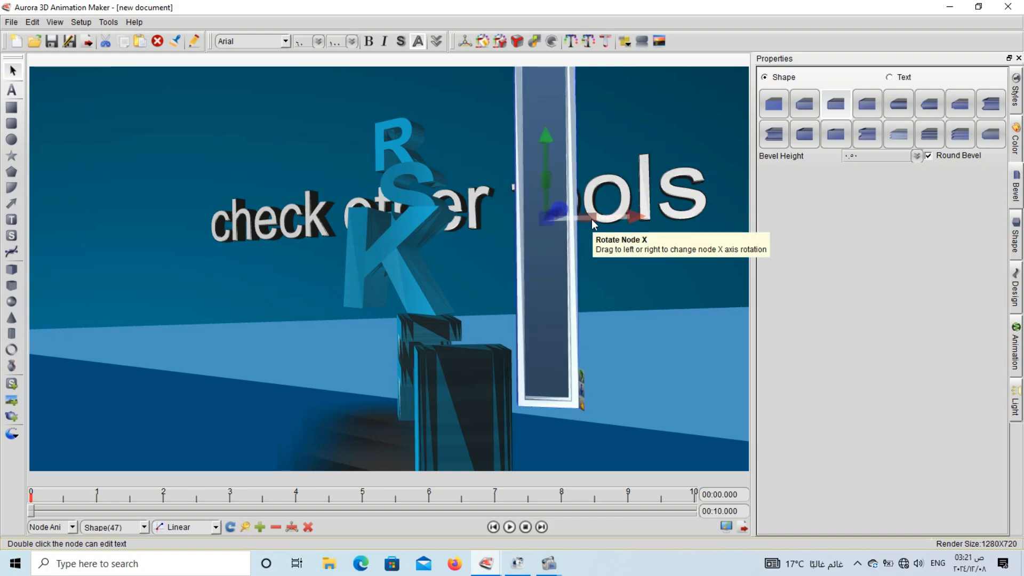
drag(590, 222, 804, 226)
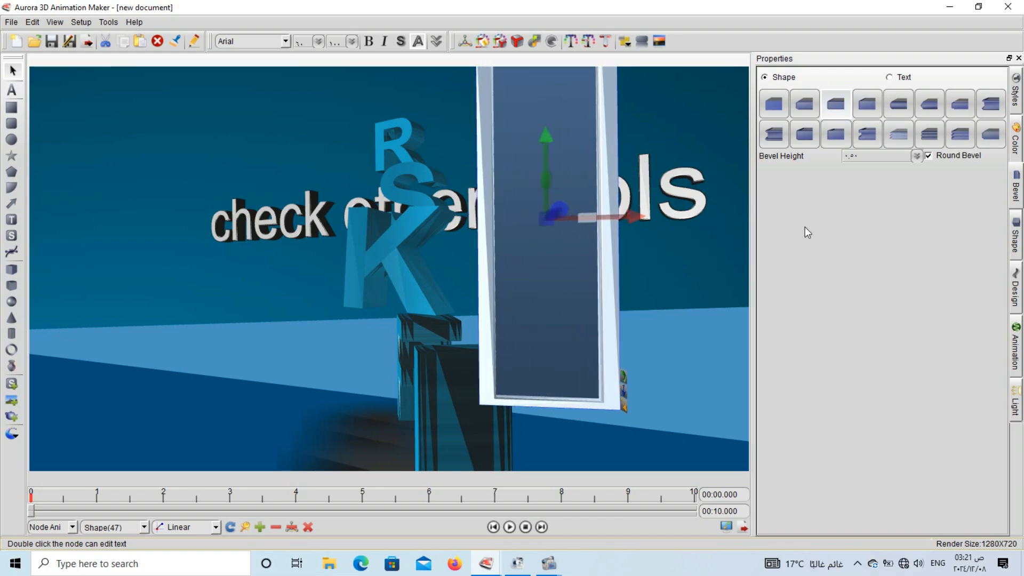
Step: Draw a rounded rectangle frame over the large rectangle, turn it to face the view and shift it to the rectangle's left half
click(12, 124)
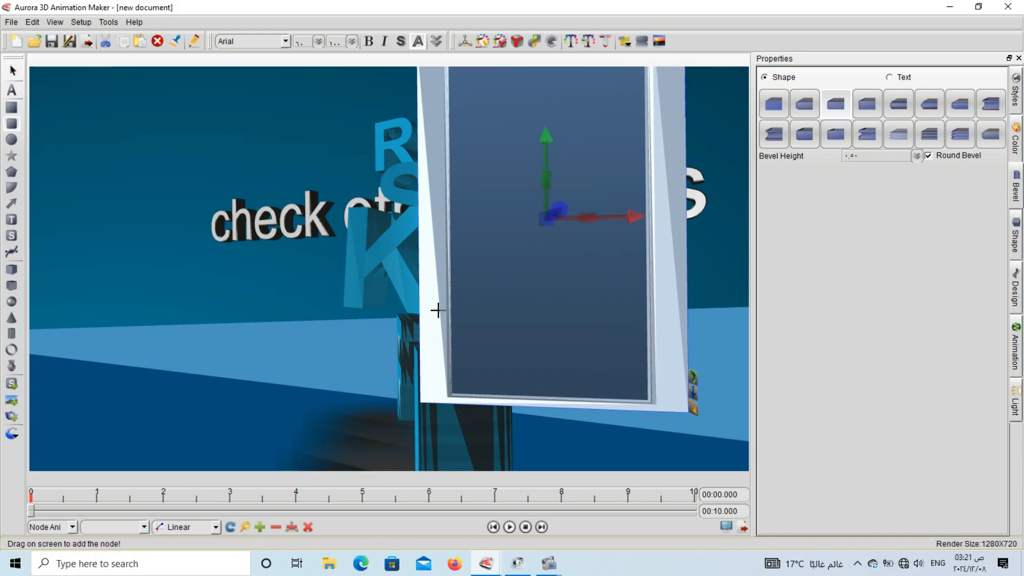
drag(437, 309, 436, 206)
drag(597, 158, 647, 235)
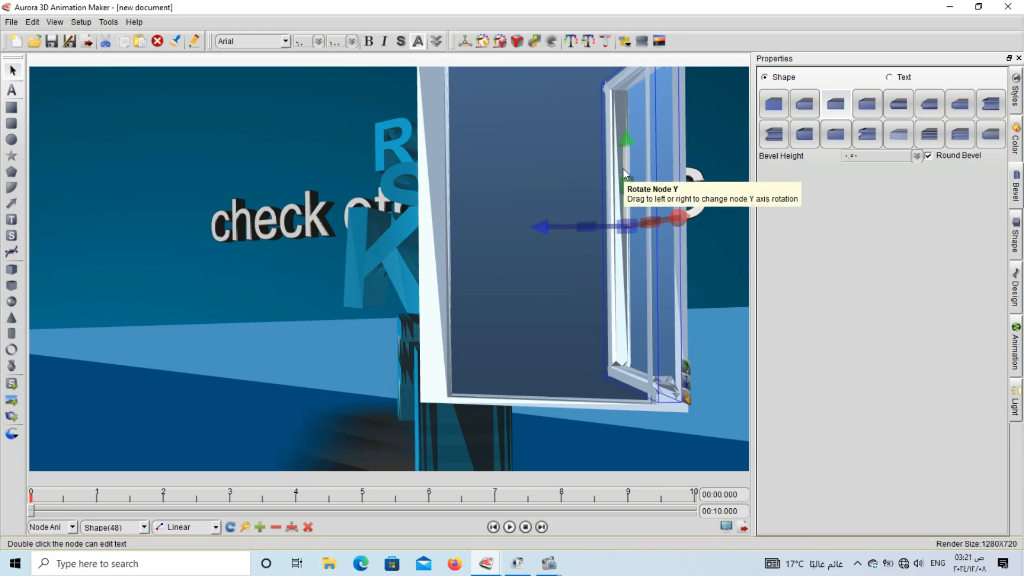
drag(623, 170, 700, 167)
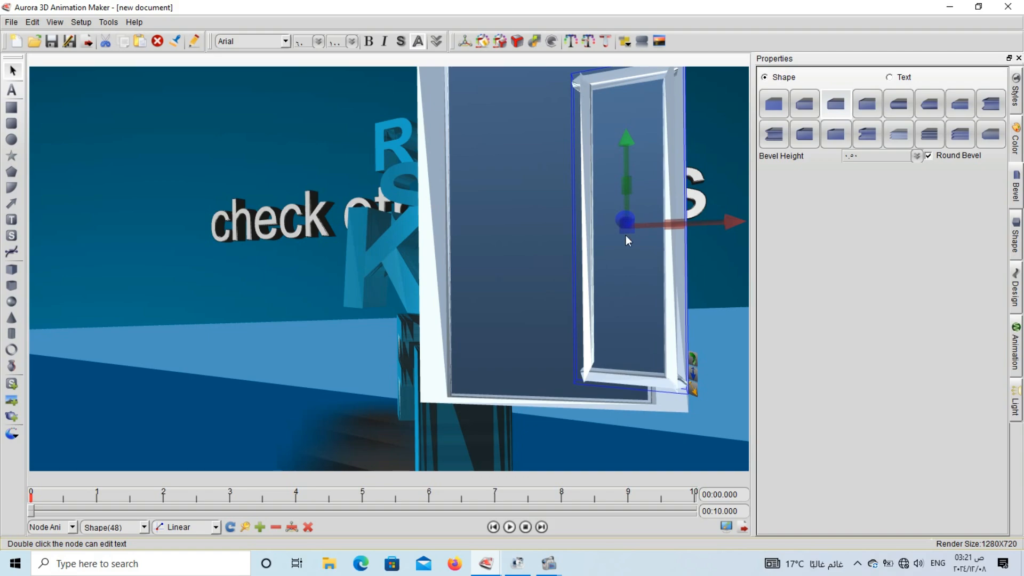
drag(626, 232, 738, 228)
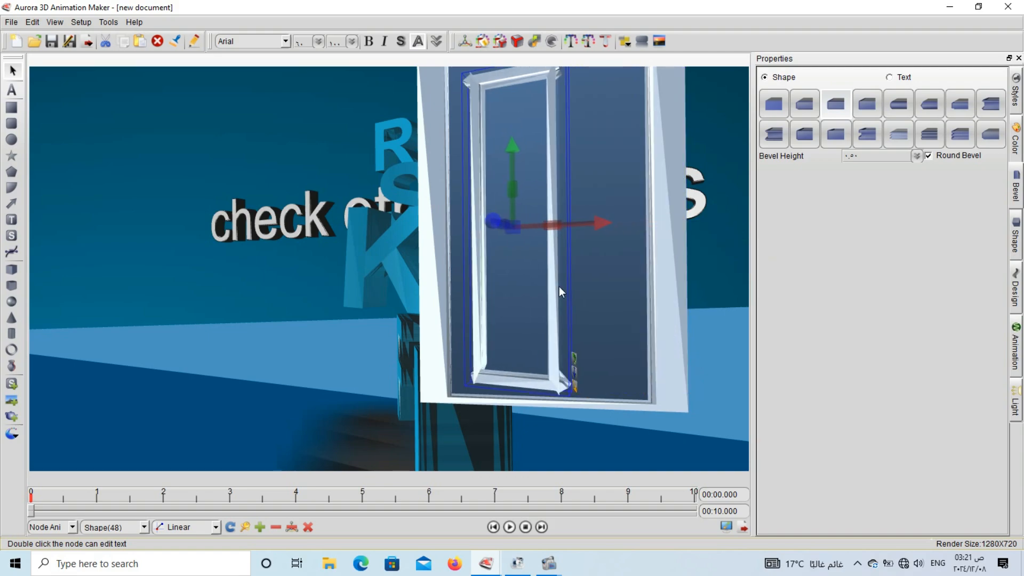
Step: Colour the sides of the rounded rectangle blue and its face a stronger blue
click(1016, 155)
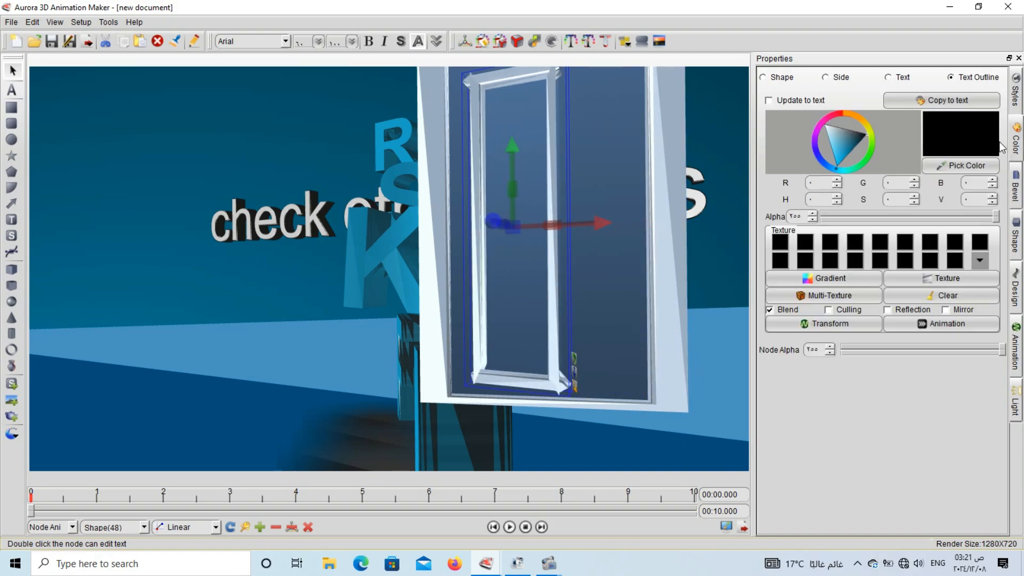
click(825, 78)
click(837, 145)
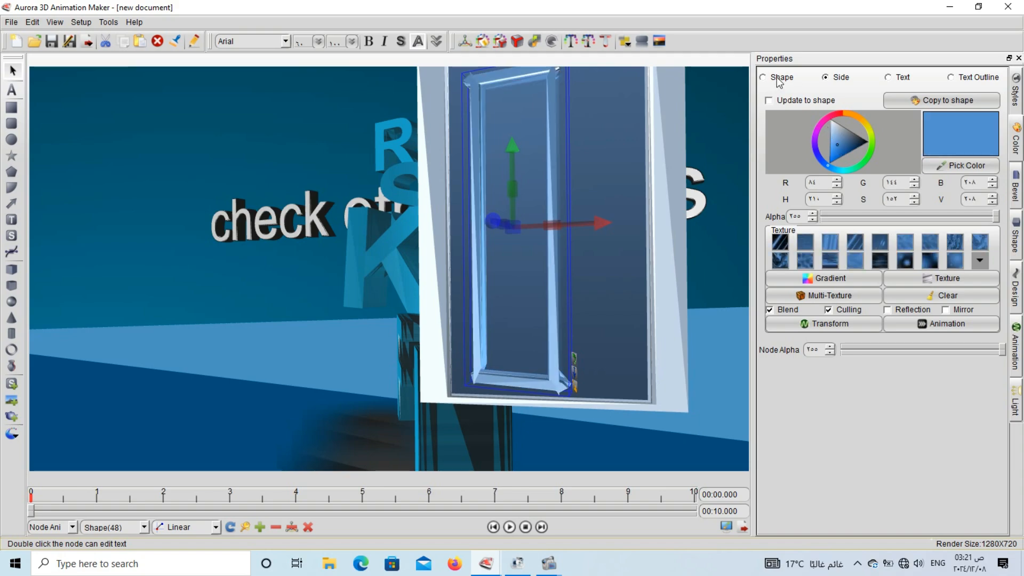
click(778, 79)
click(835, 155)
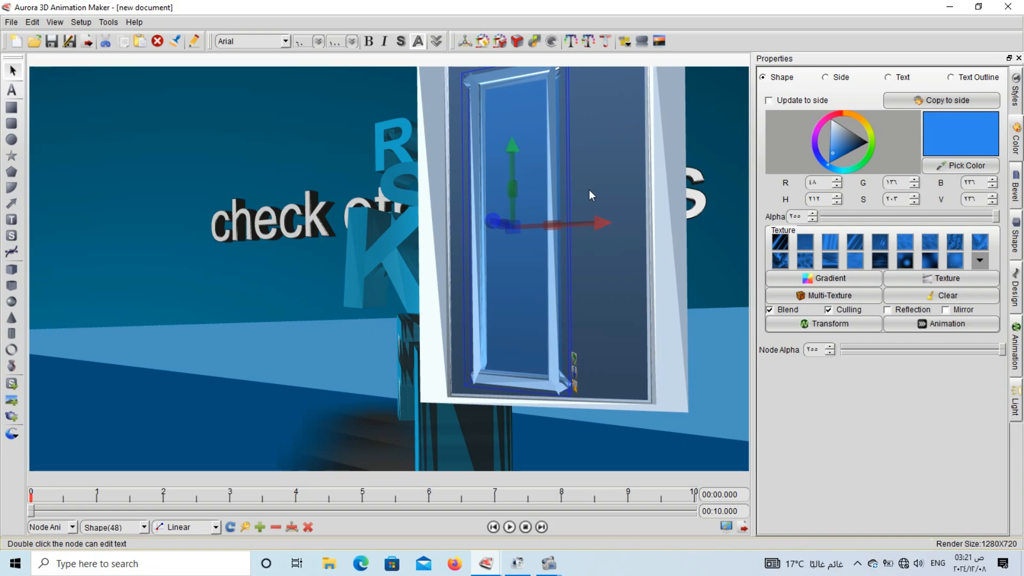
Step: Delete the large rectangle and the blue rounded rectangle
click(670, 152)
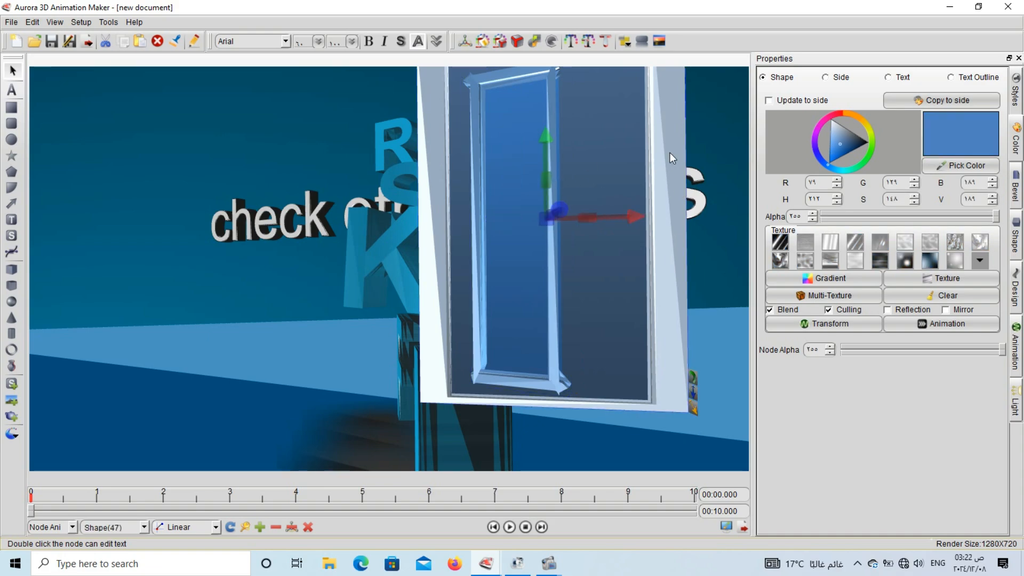
key(Delete)
click(523, 174)
key(Delete)
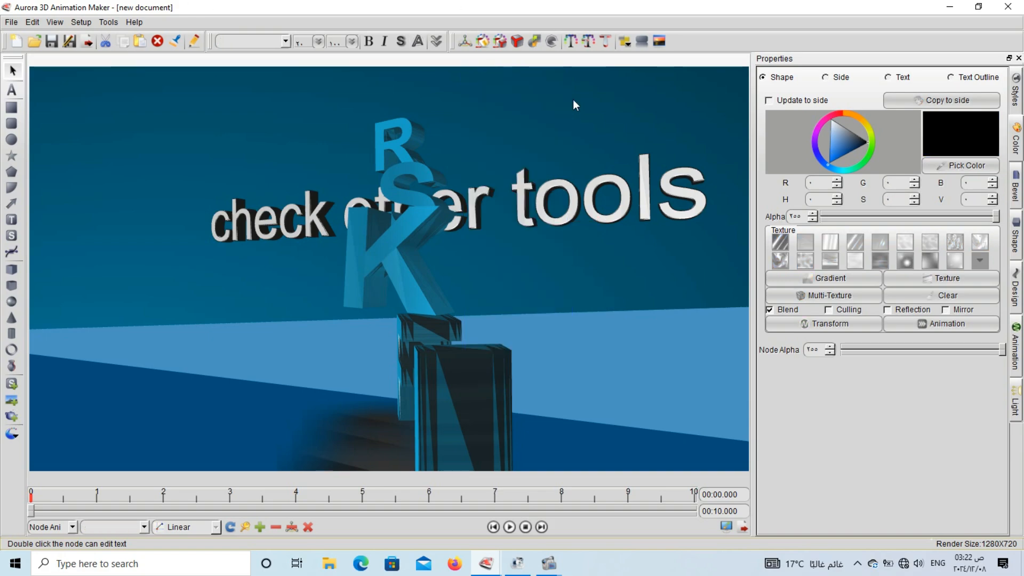
Step: Draw a large extruded star beside the dark block and an extruded arrow just above it
click(12, 156)
click(612, 414)
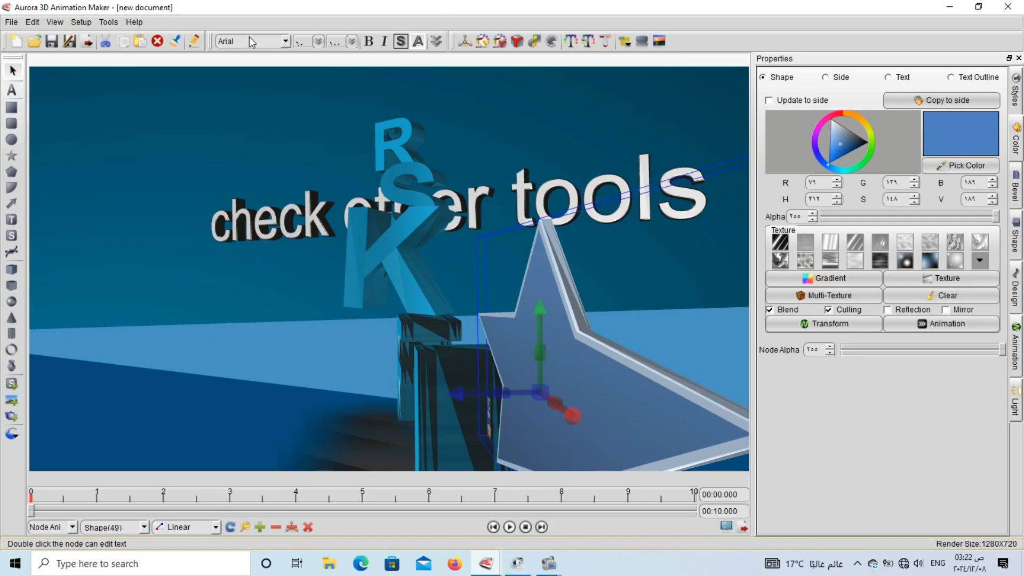
click(13, 203)
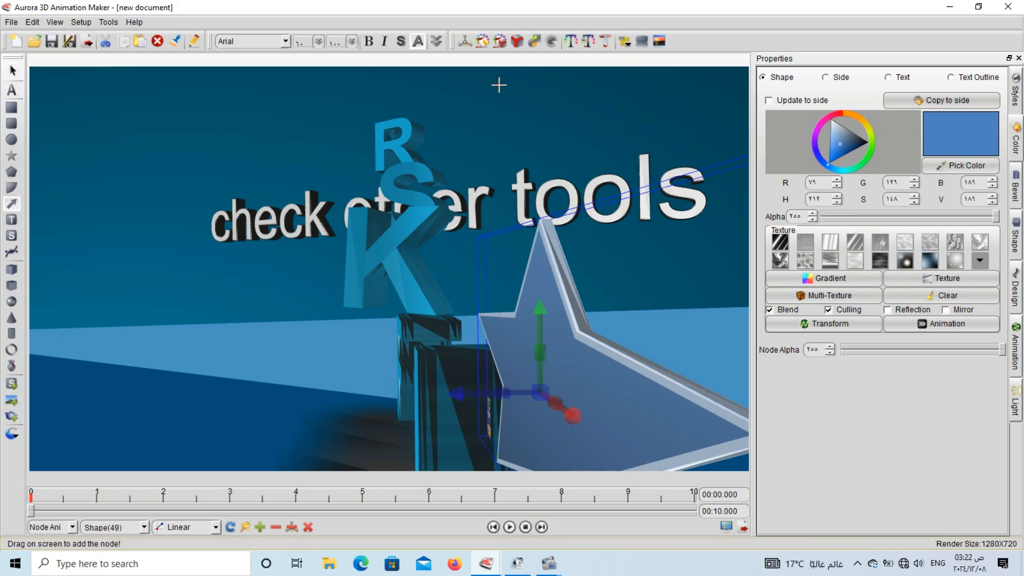
drag(596, 224, 601, 244)
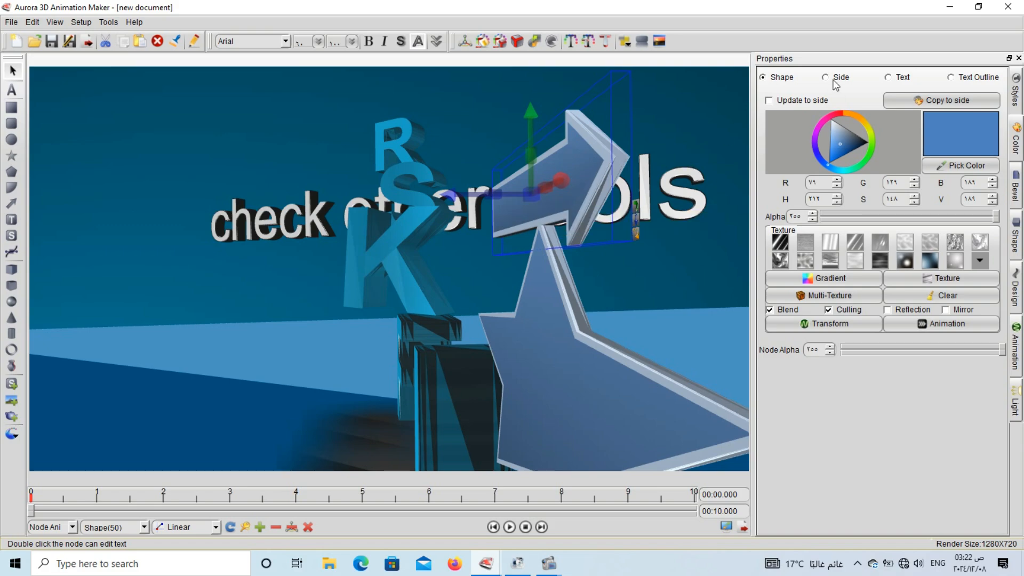
Step: Add the text "text inside" to the arrow, turn it towards the view and move it left in front of the letters
double_click(575, 167)
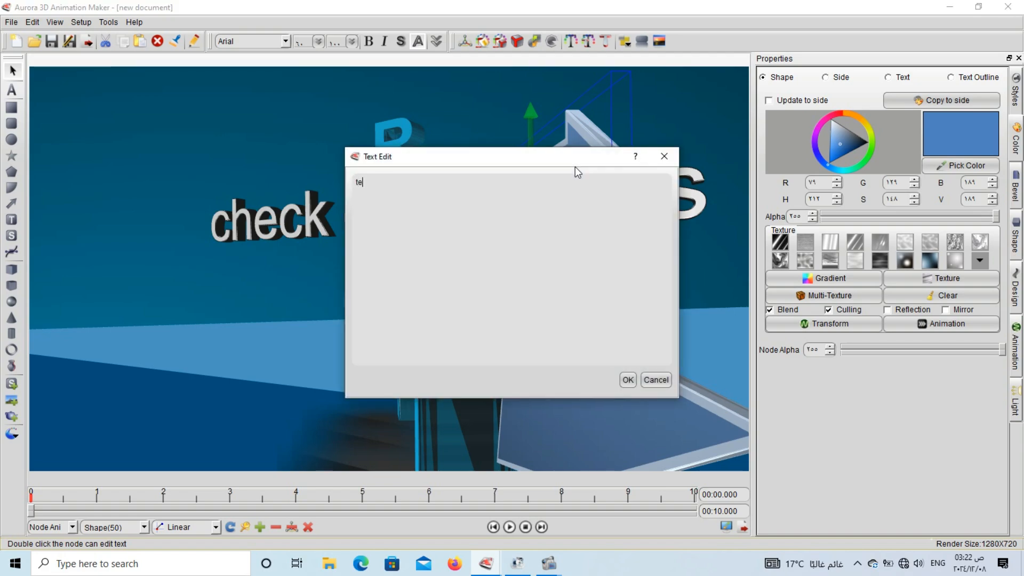
text(text inside)
click(623, 381)
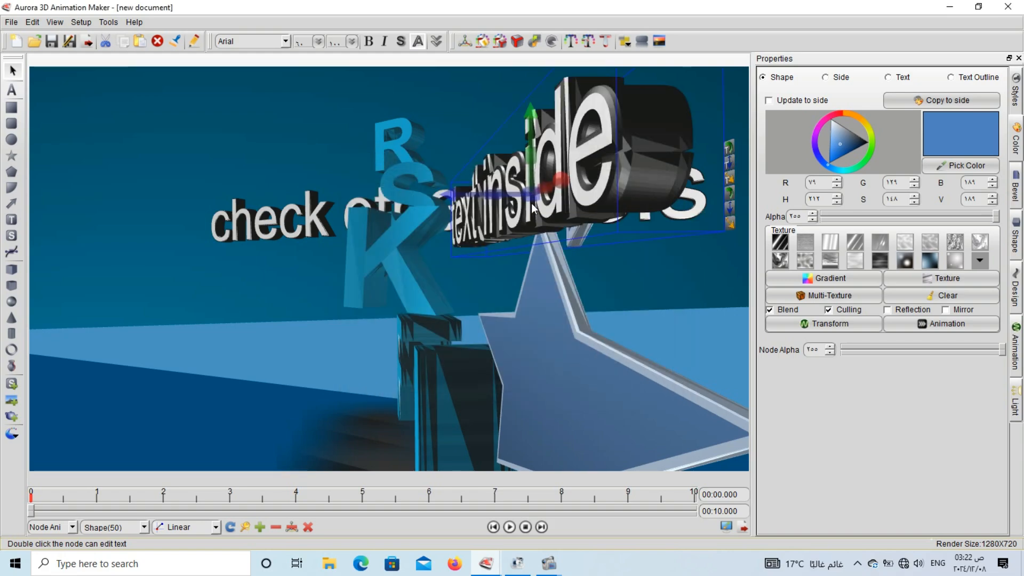
drag(532, 200, 496, 165)
drag(452, 140, 520, 185)
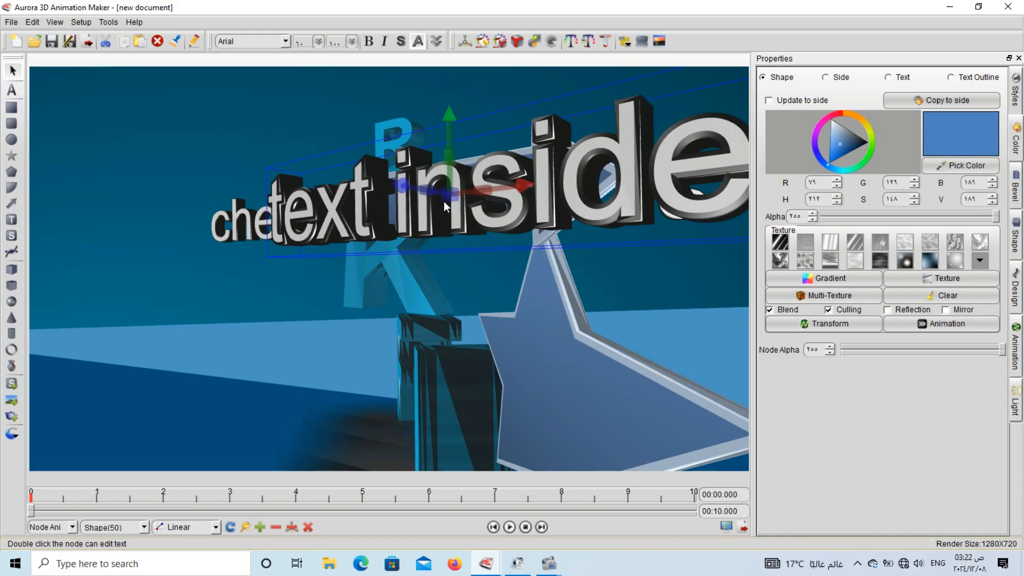
drag(450, 200, 466, 312)
Step: Recolour the outline of "text inside", trying blue and settling on green
click(970, 78)
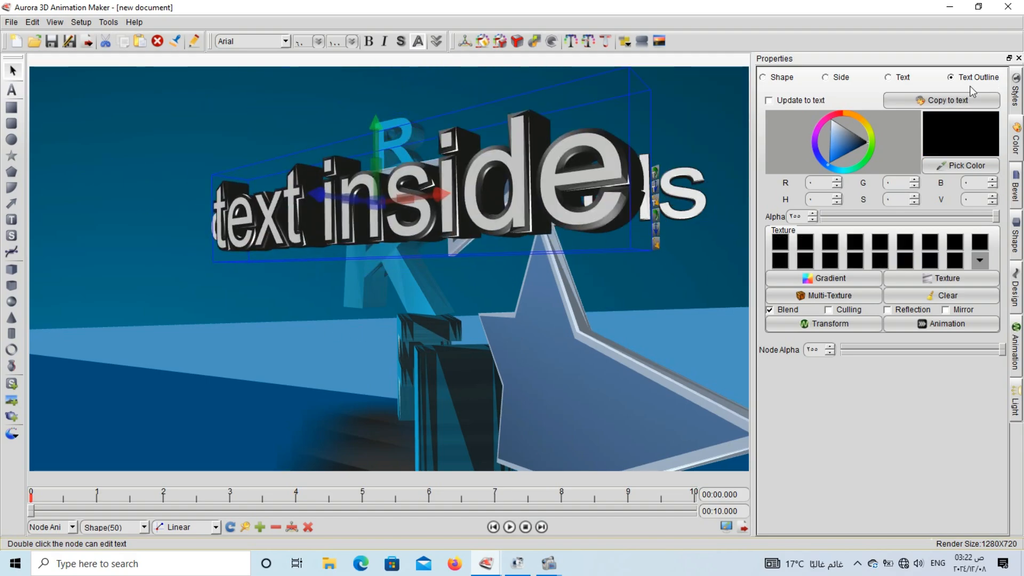
click(842, 150)
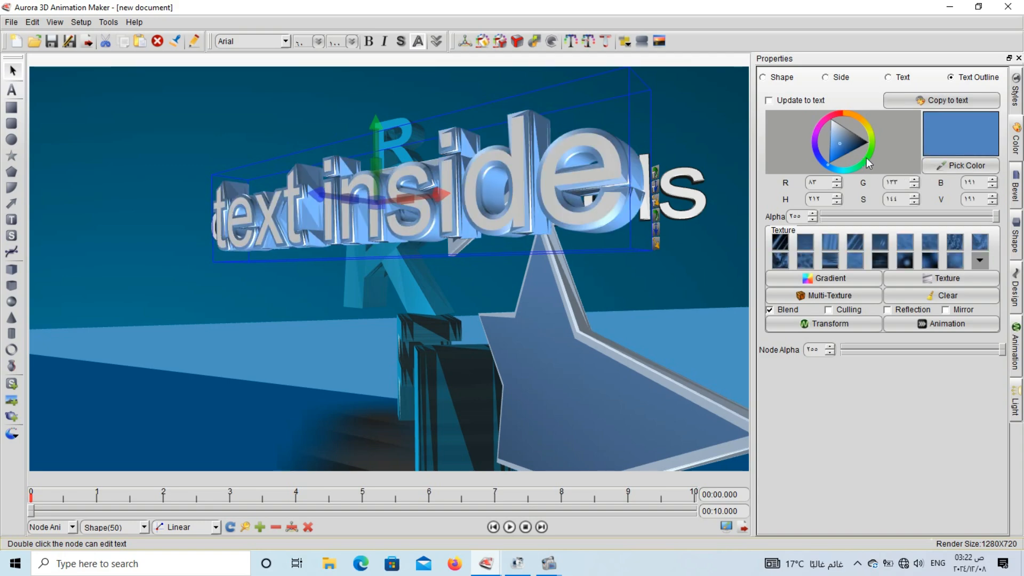
click(865, 158)
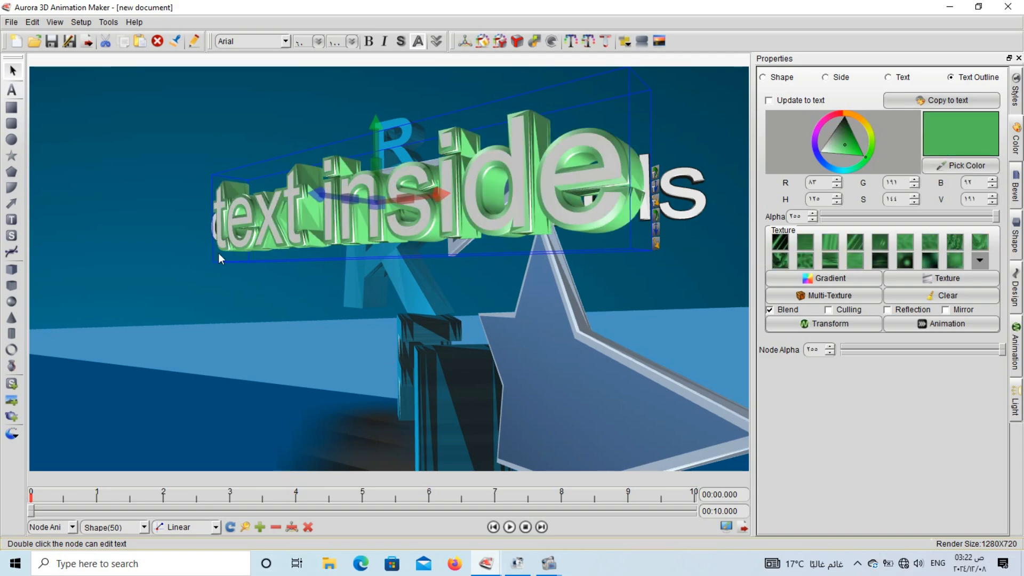
Step: Insert an arrow text shape from the Arrows1 category in front of the star
click(183, 267)
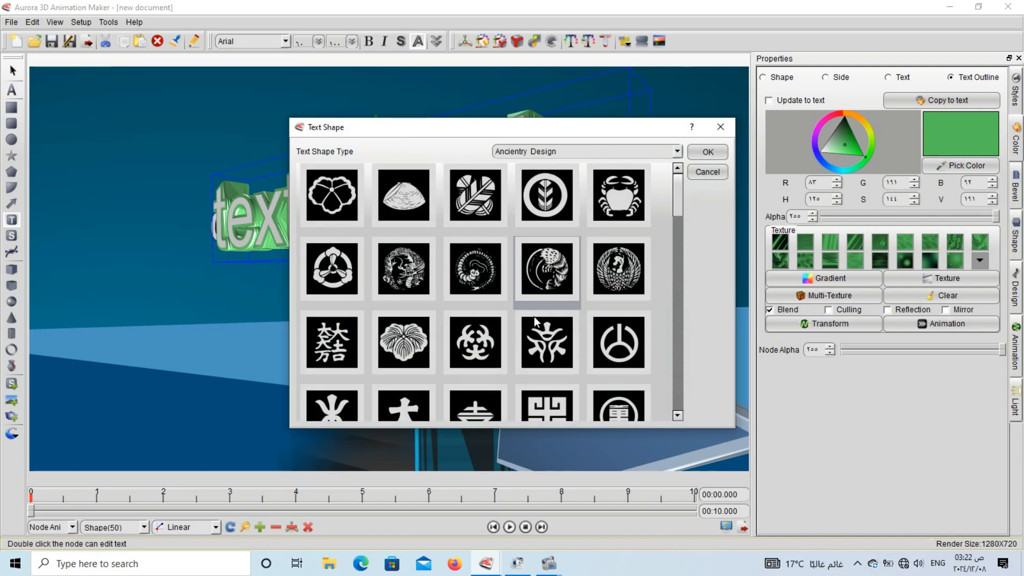
scroll(560, 312, down, 10)
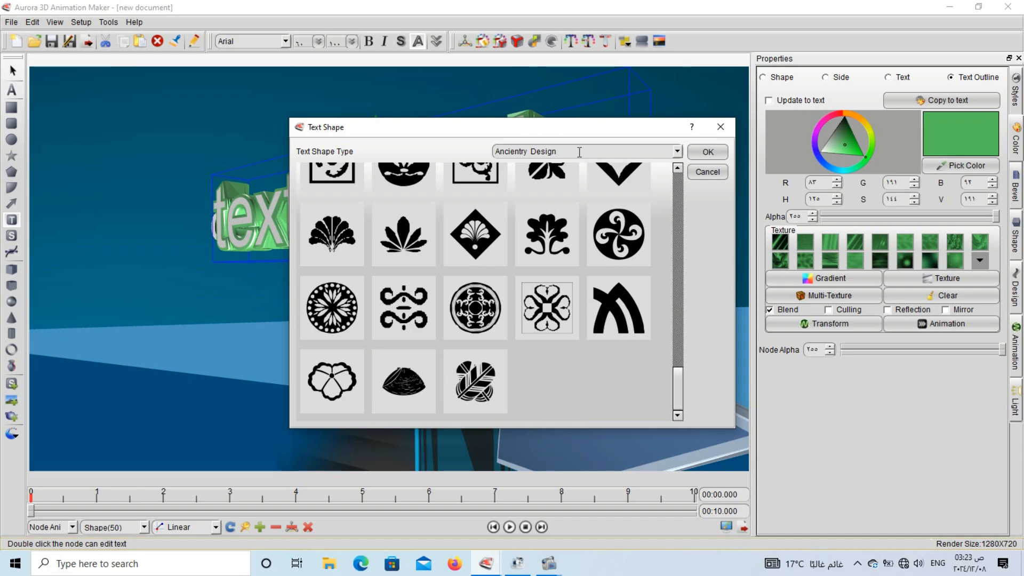
click(677, 151)
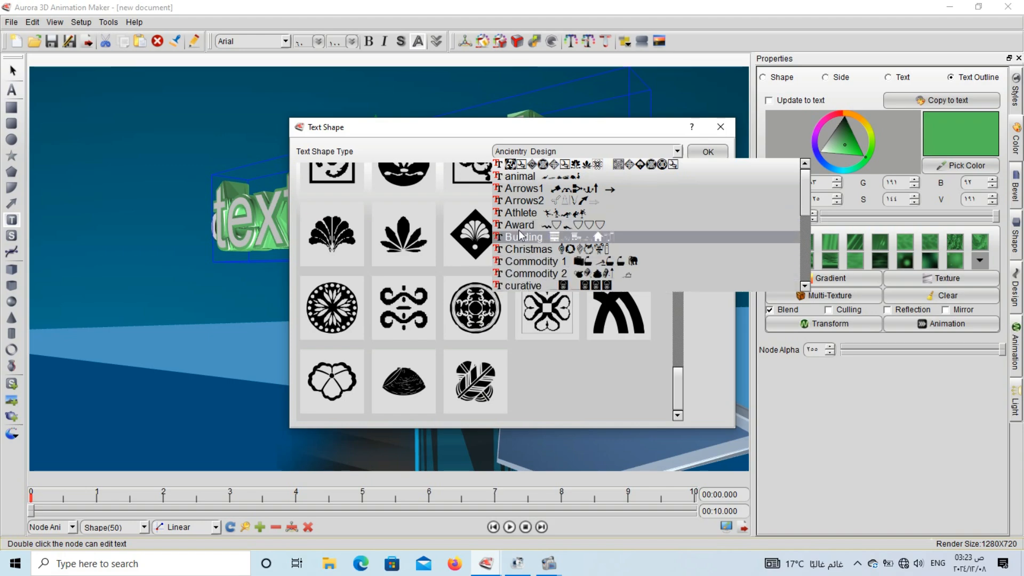
click(429, 223)
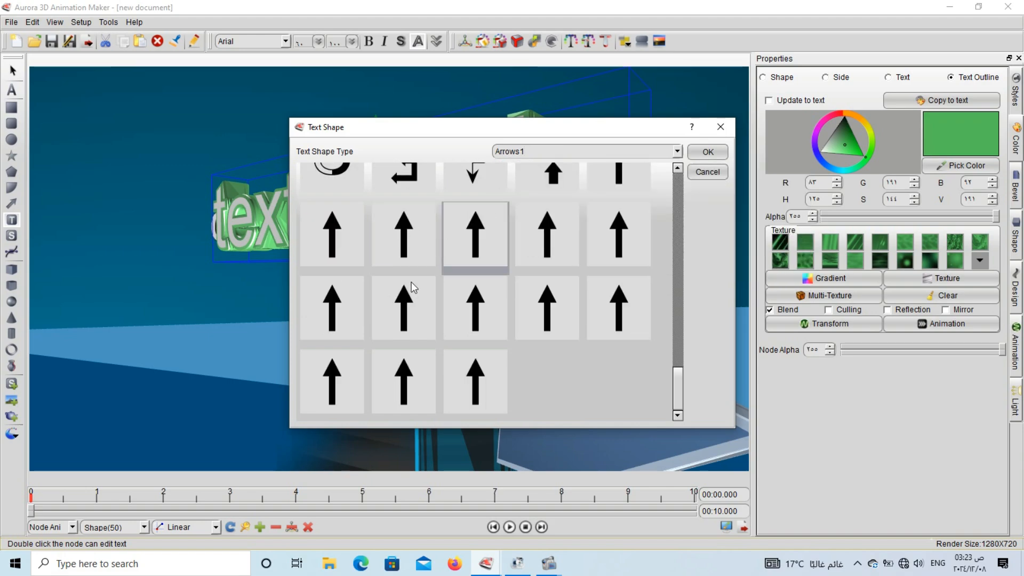
scroll(410, 293, up, 10)
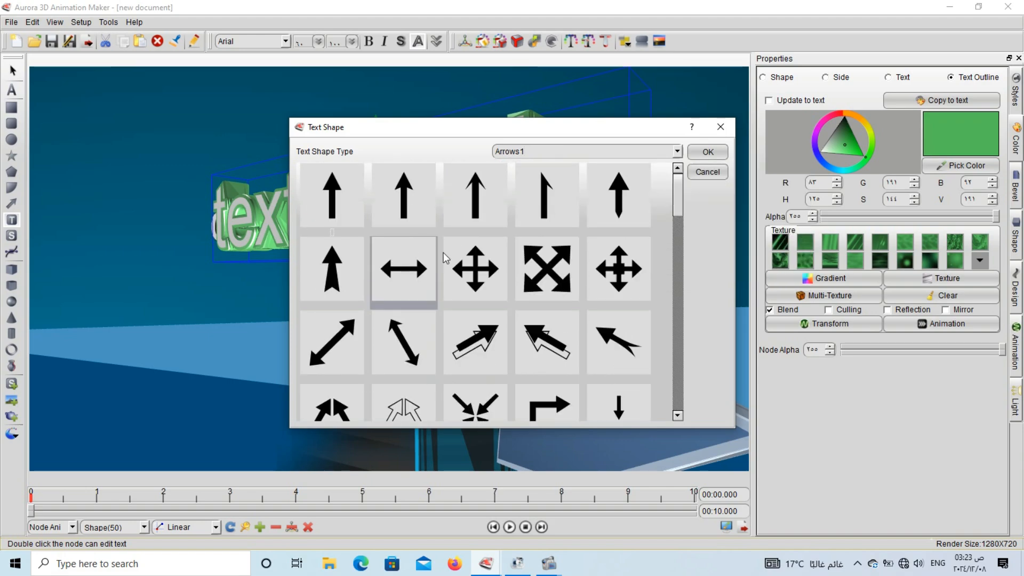
click(703, 152)
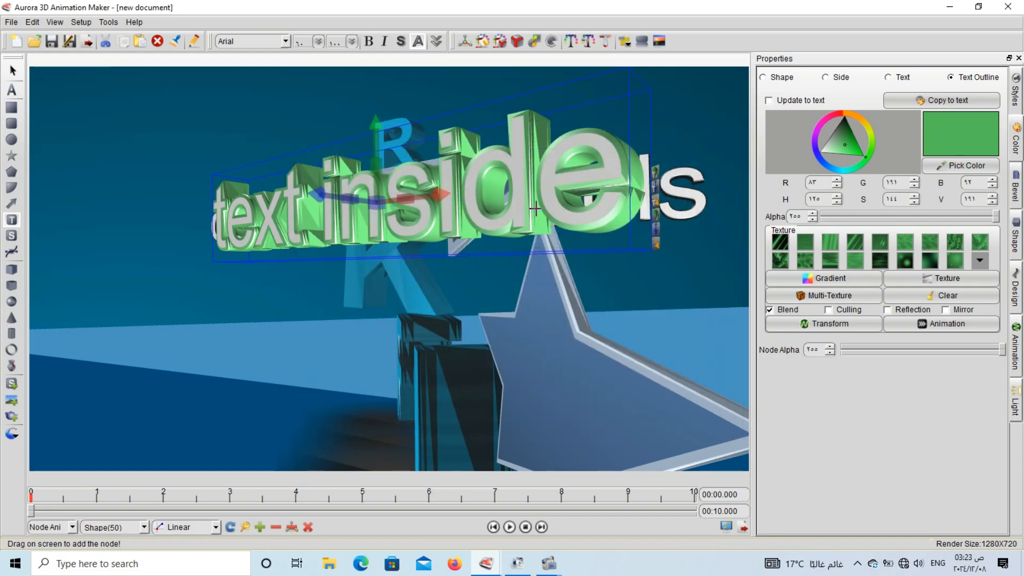
click(592, 352)
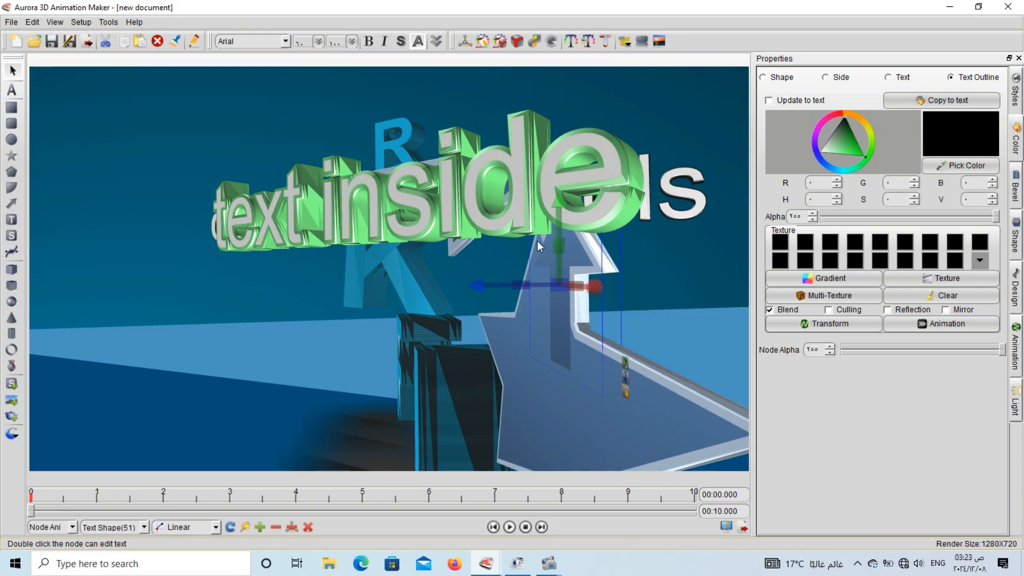
Step: Delete the arrow text shape, the arrow with "text inside", the star and the front dark block
key(Delete)
click(559, 212)
key(Delete)
click(519, 376)
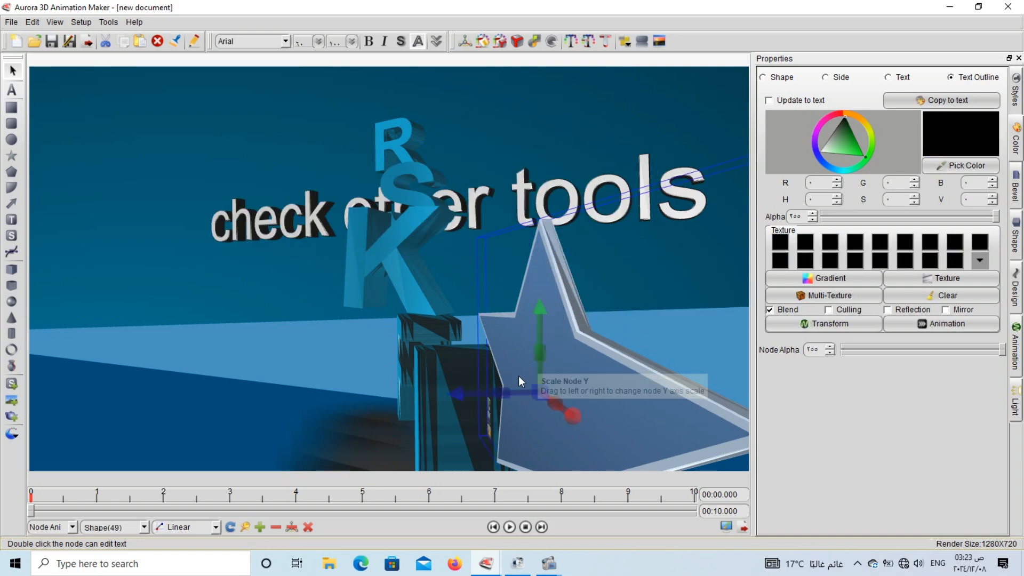
key(Delete)
click(464, 379)
key(Delete)
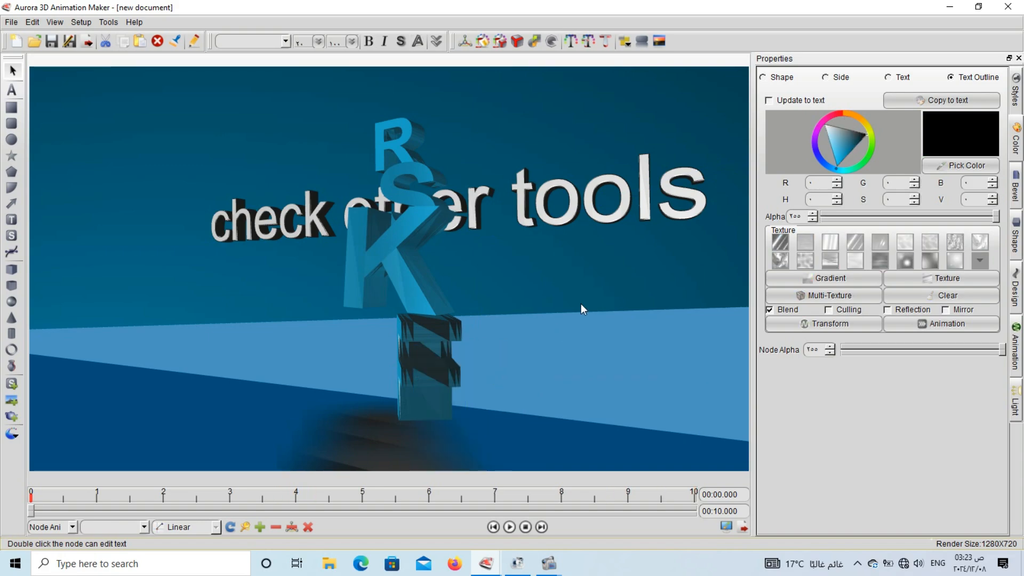
Step: Delete the "check other tools" text together with the S and K letters in front of it
click(581, 211)
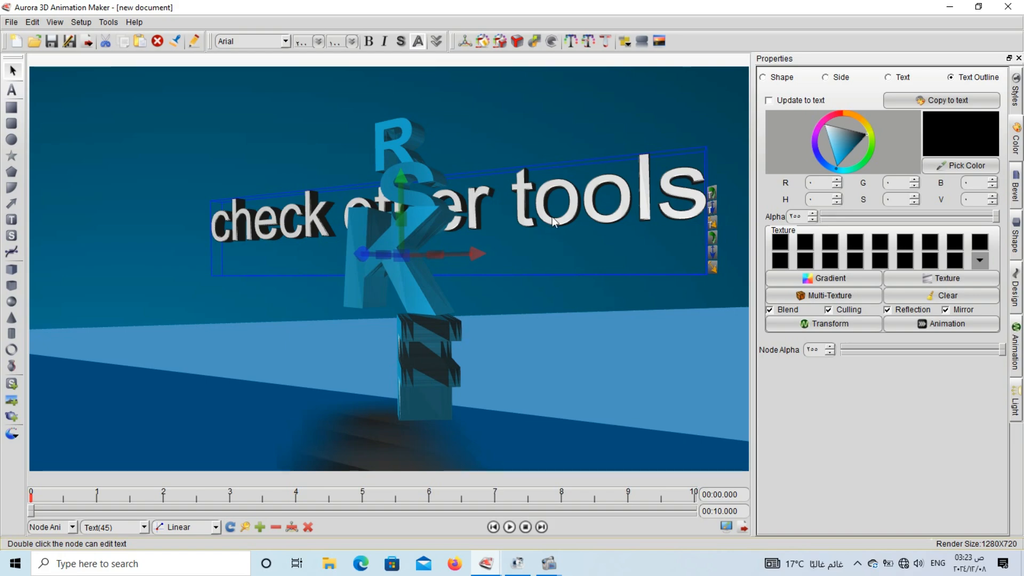
click(446, 300)
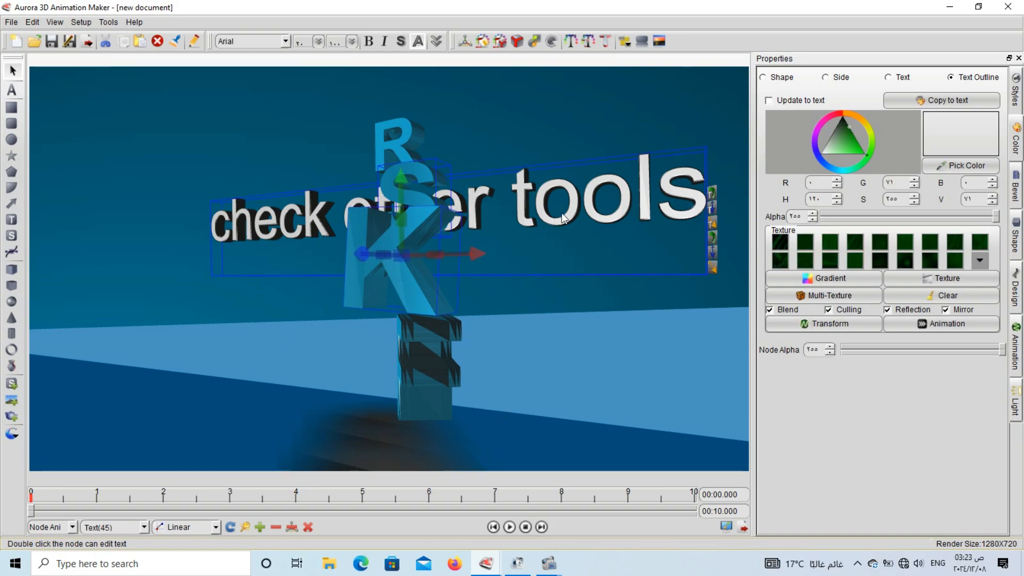
key(Delete)
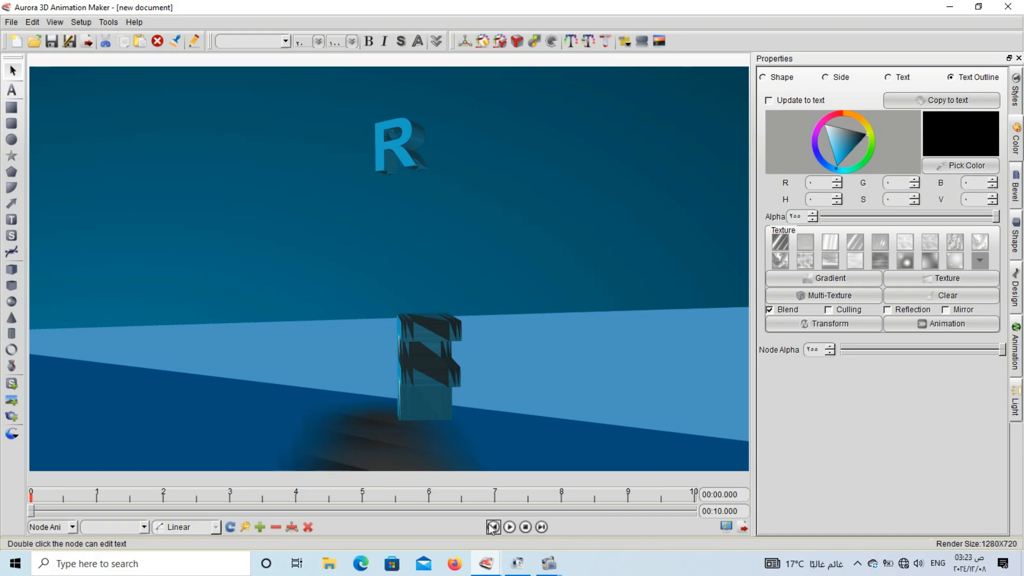
Step: Play the animation from the start of the timeline to preview it, and stop playback
click(510, 527)
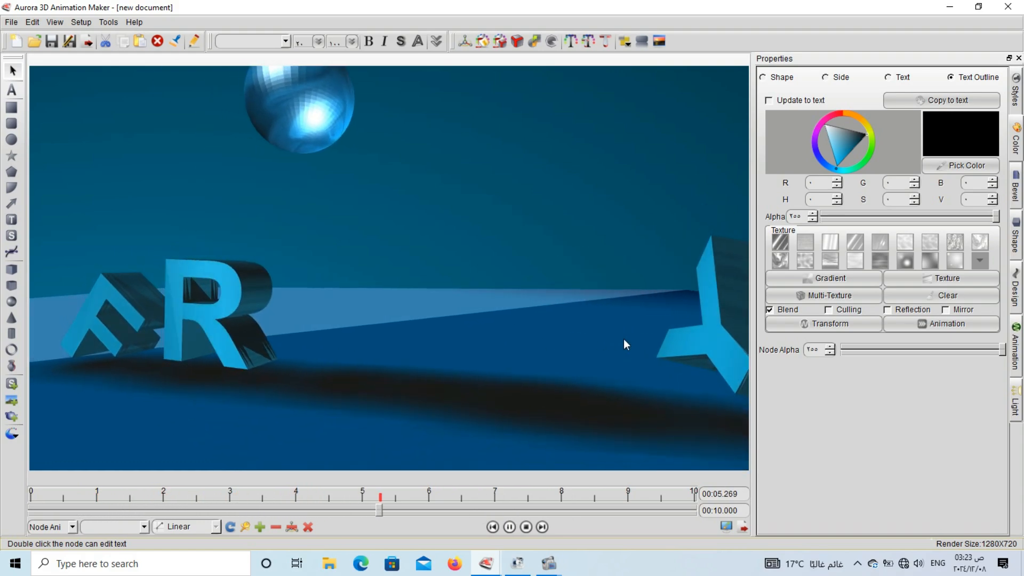
click(526, 528)
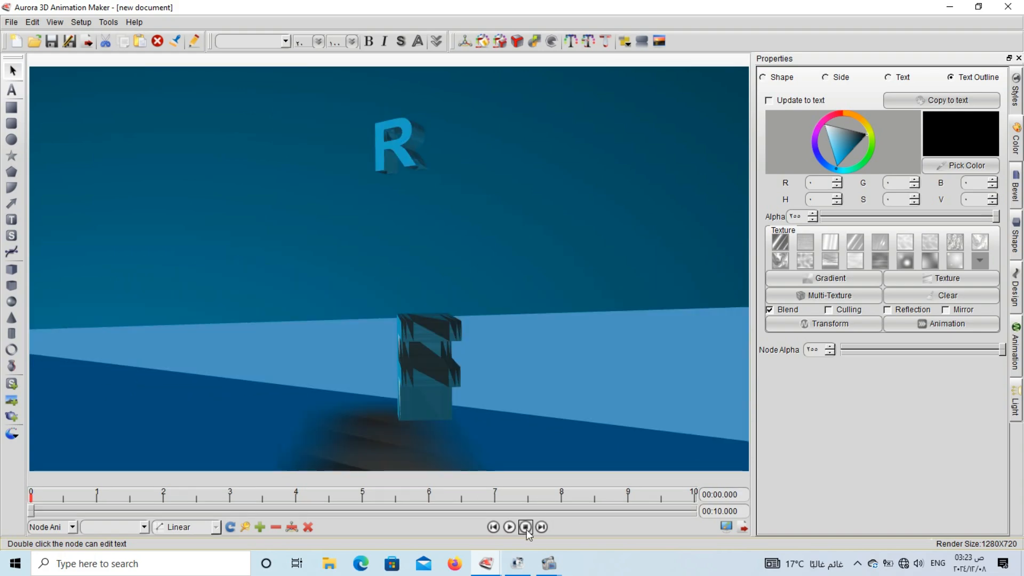
Step: Start saving the new document with the Save As command
click(19, 25)
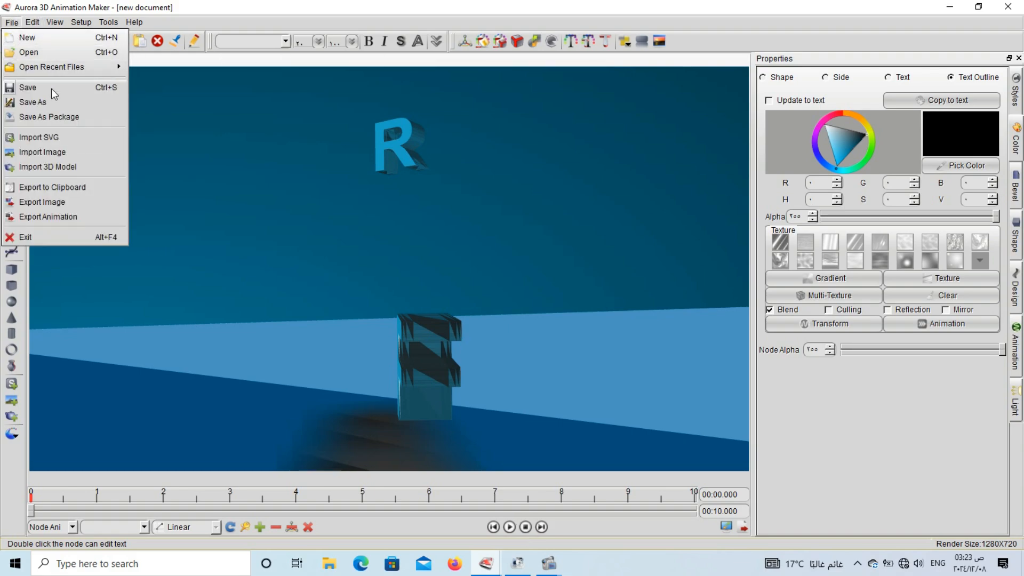
click(43, 101)
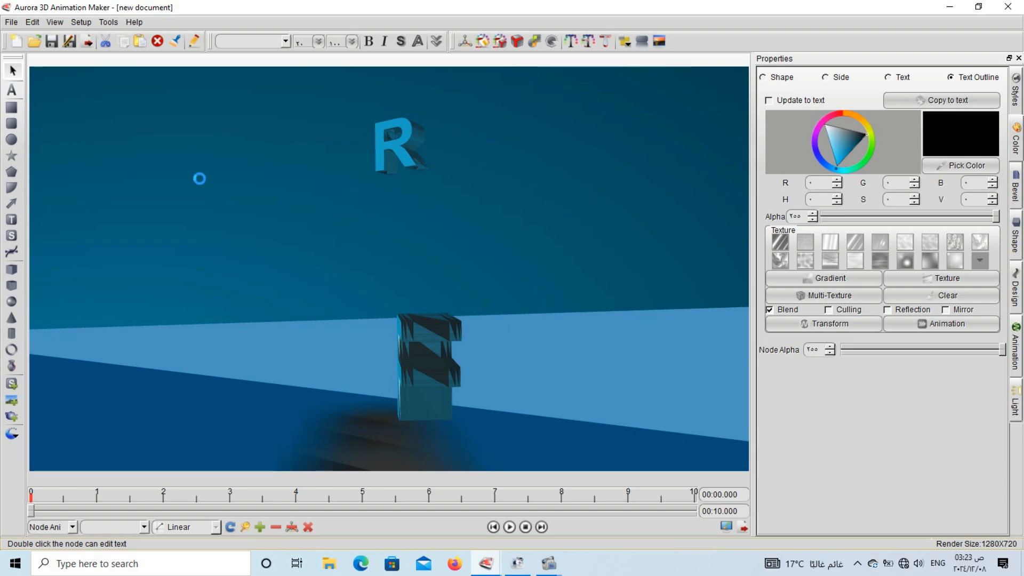